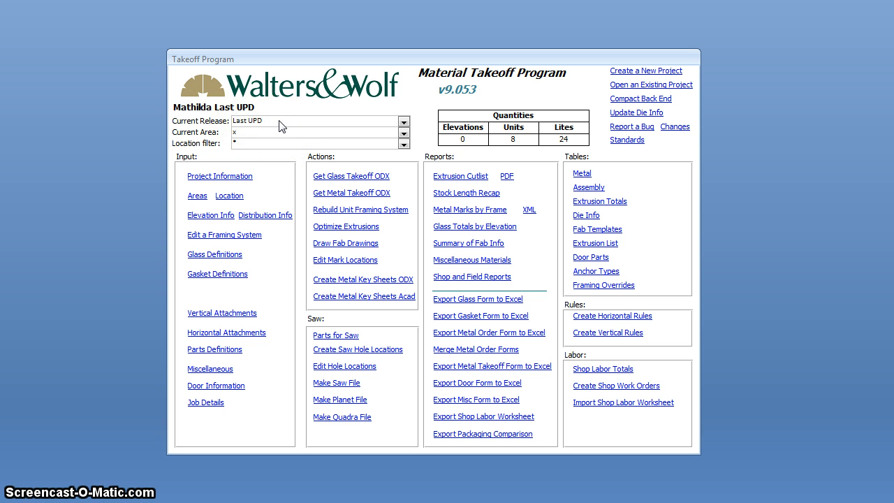
Step: Open the elevation information table and review the elevation records BF1 to BF3A and U001 to U001H
left_click(247, 142)
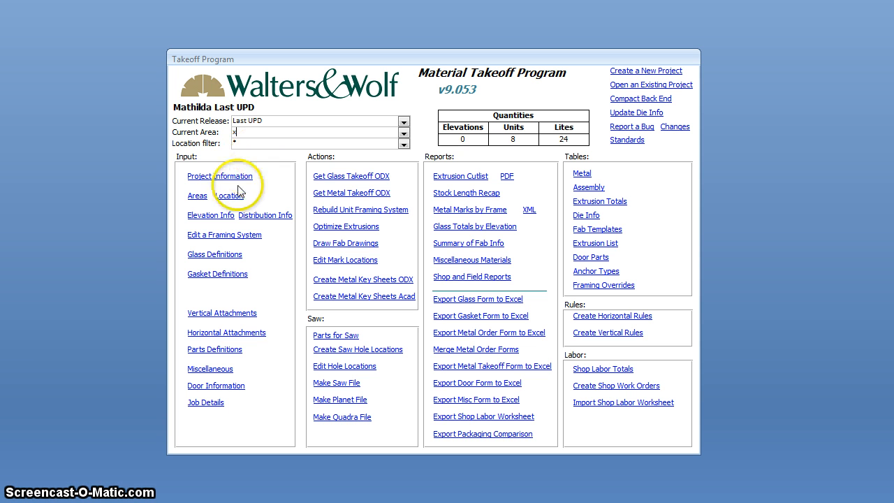
left_click(208, 217)
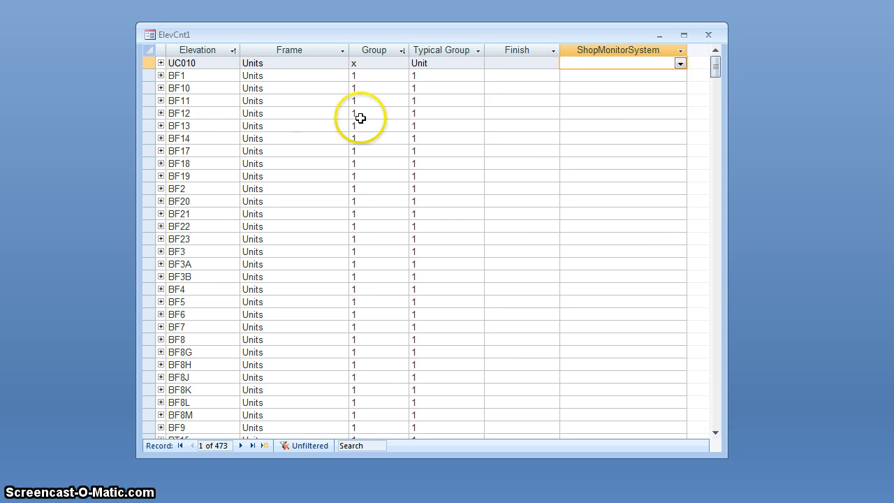
left_click(183, 76)
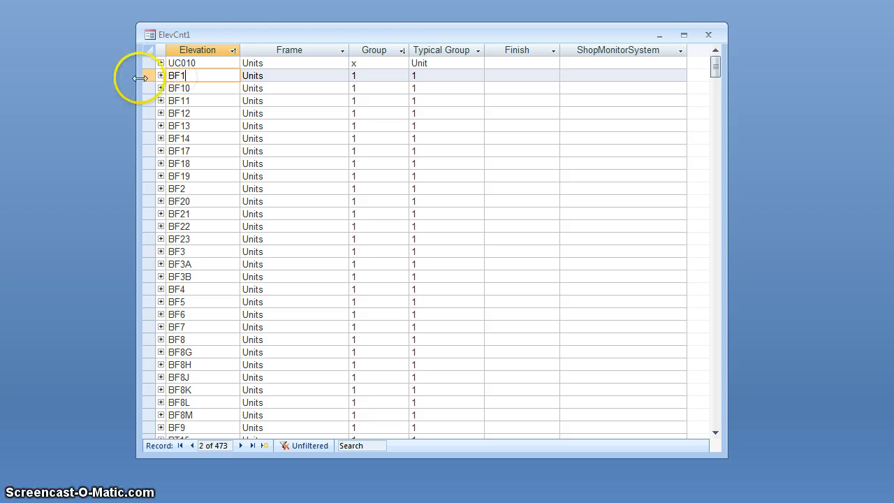
left_click_drag(149, 76, 151, 241)
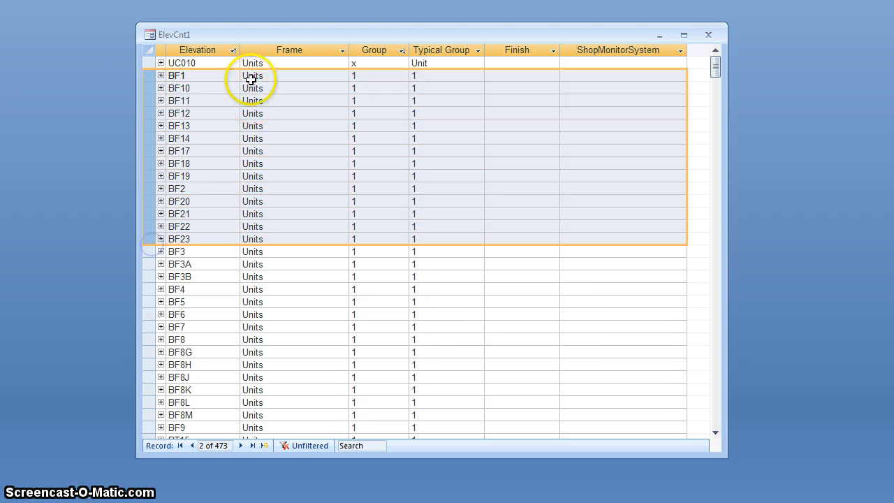
left_click(170, 74)
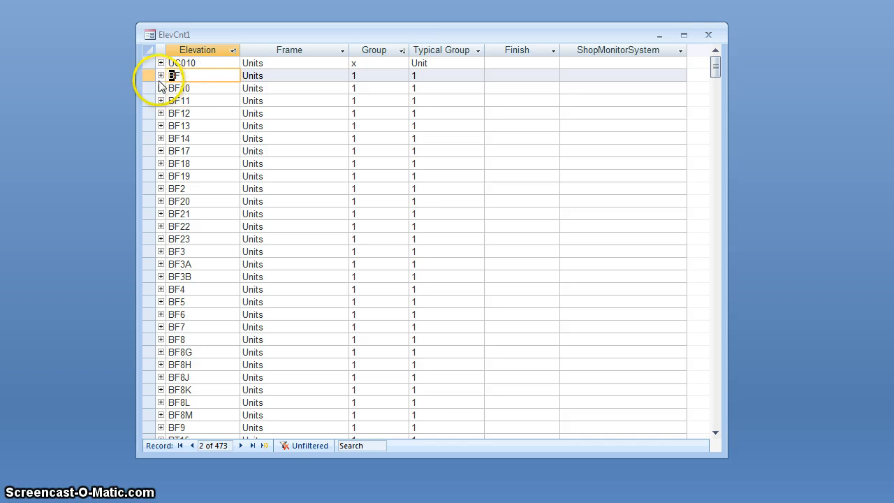
left_click(145, 75)
left_click_drag(145, 74, 149, 258)
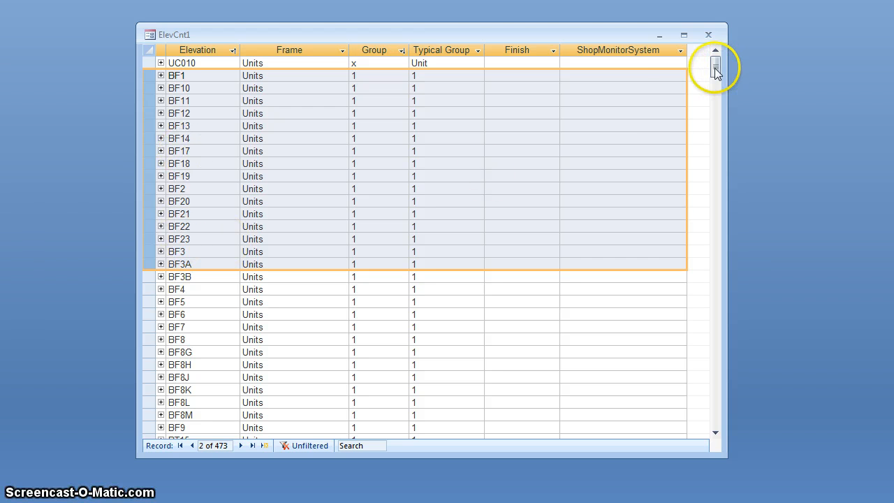
left_click_drag(716, 70, 726, 128)
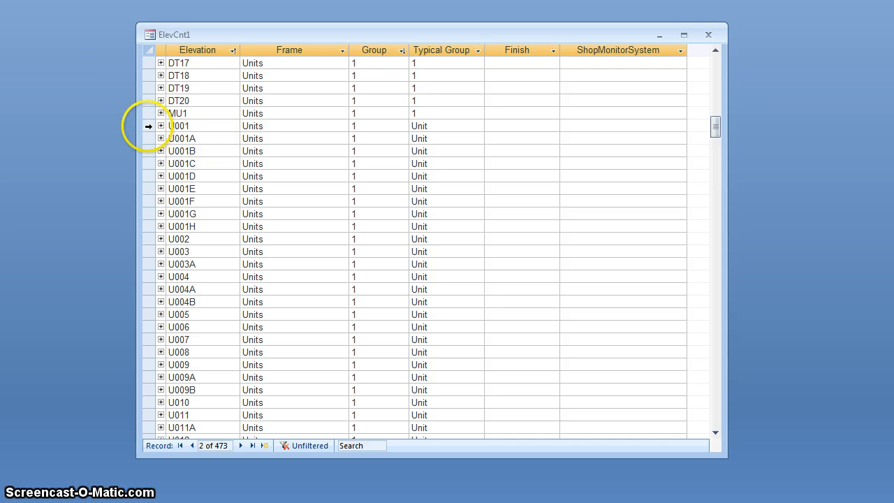
left_click_drag(148, 125, 149, 228)
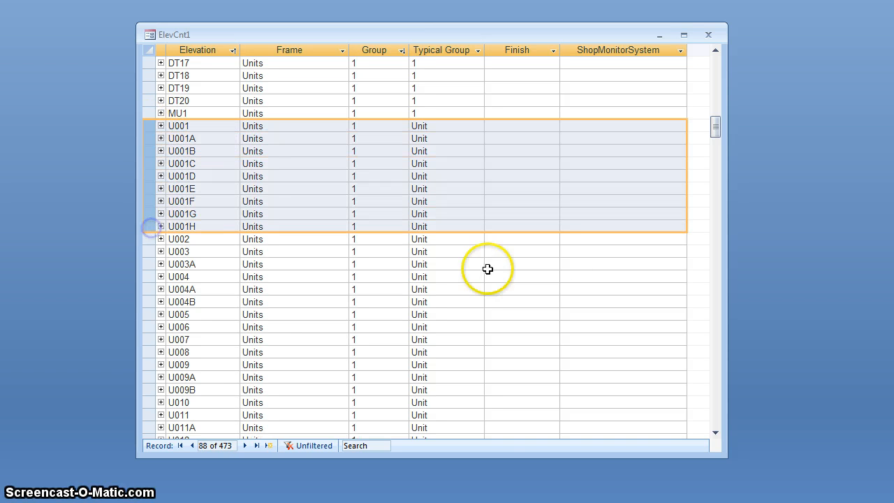
Step: Expand elevation UD020's distribution records, examine the parts of its first location entry, and collapse them again
mouse_move(713, 129)
left_mouse_down()
mouse_move(732, 353)
mouse_move(712, 340)
left_mouse_up()
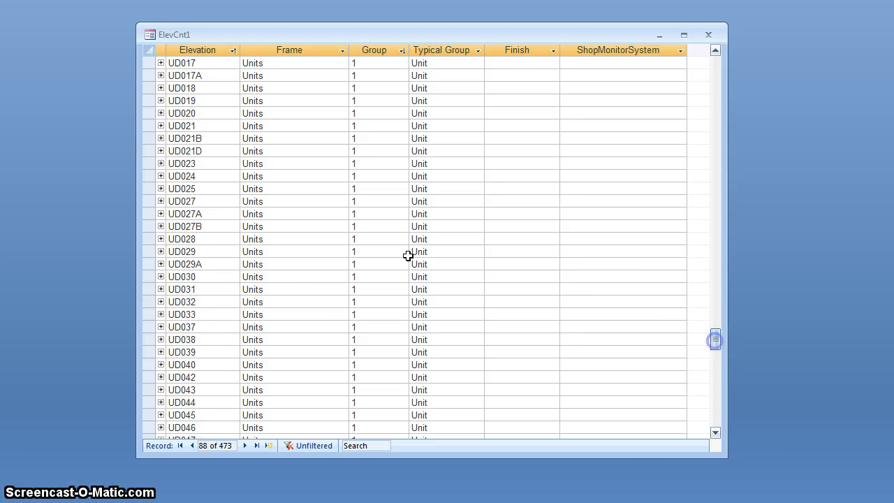
left_click(161, 114)
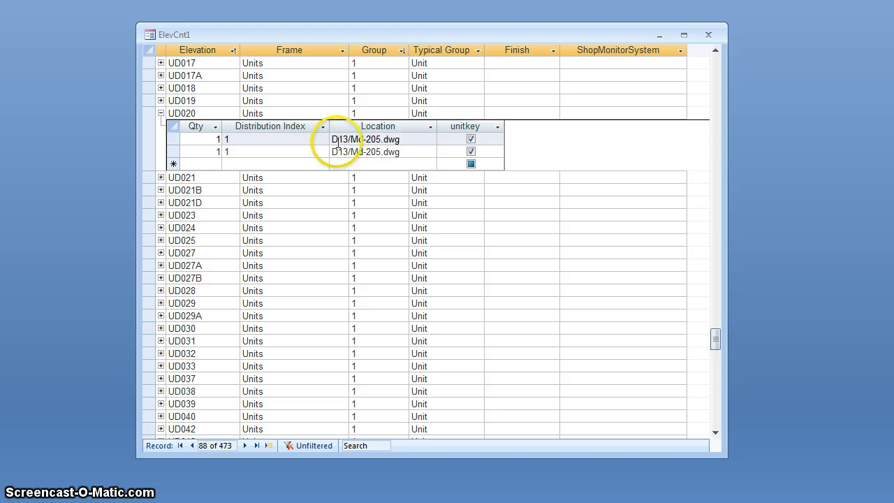
left_click_drag(335, 139, 342, 139)
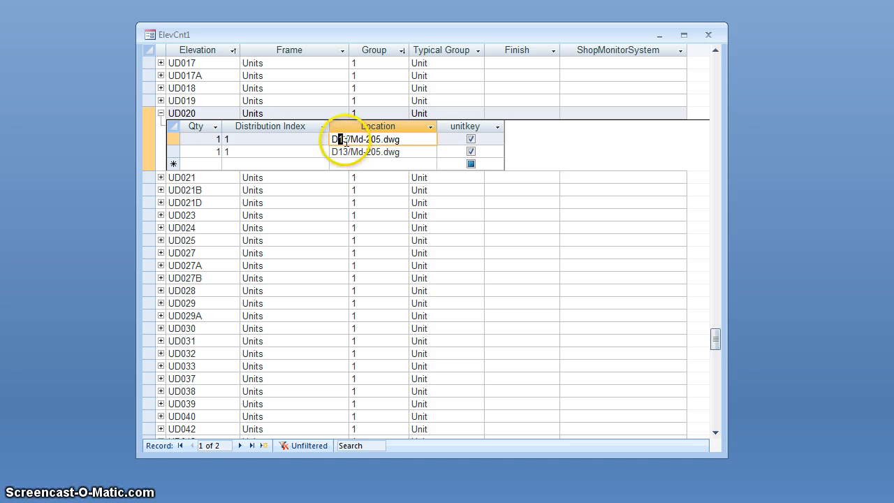
left_click(346, 139)
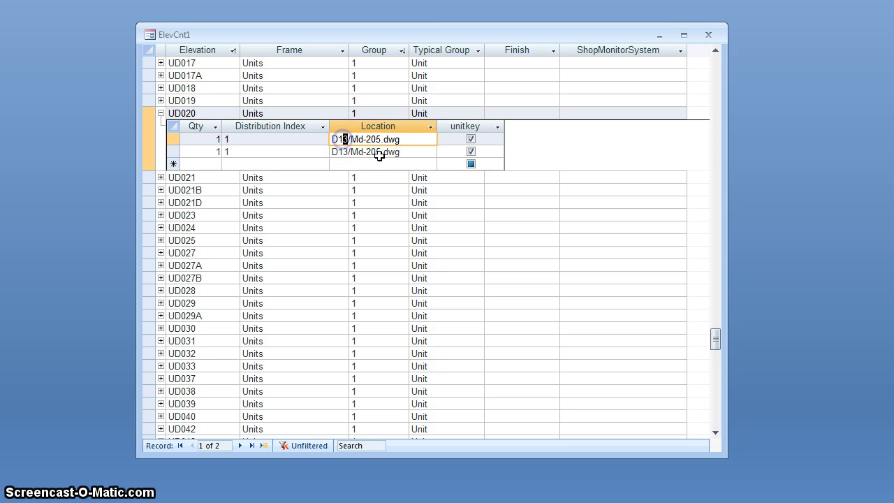
left_click(334, 139)
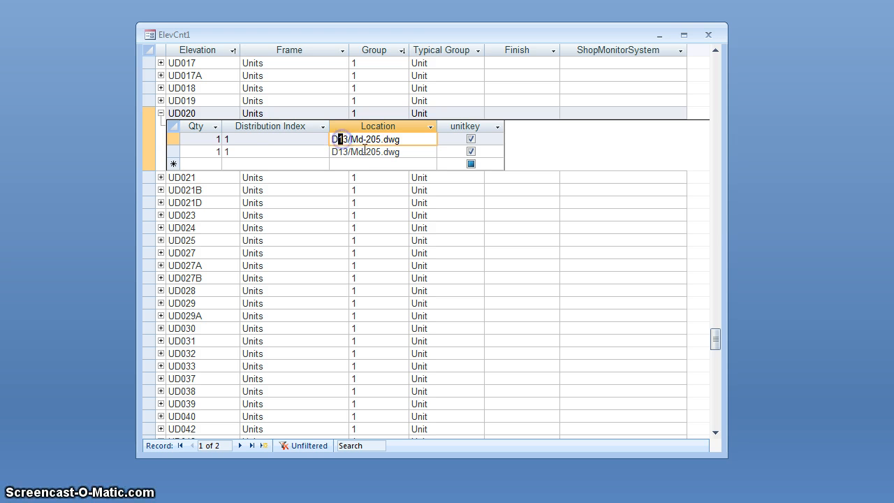
left_click(349, 141)
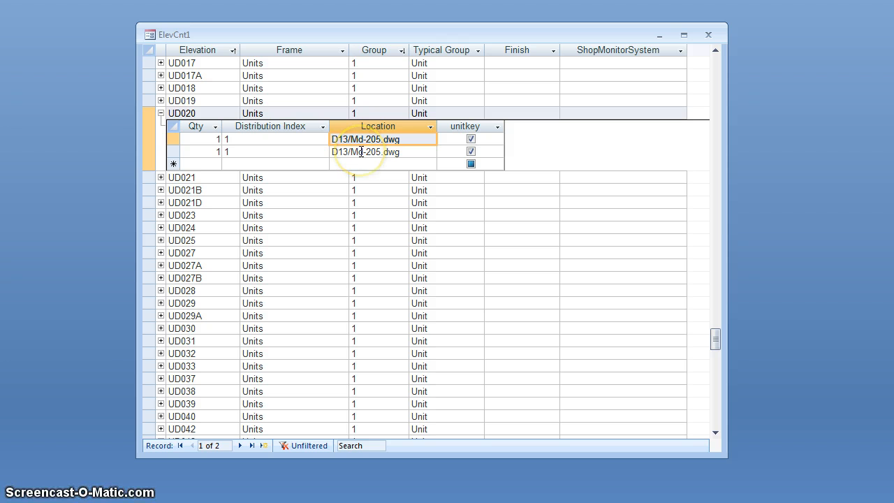
left_click(161, 114)
Step: Return to the start of the elevation list and examine the Group column and the UC010 record's group assignment
scroll(238, 264, "up", 7)
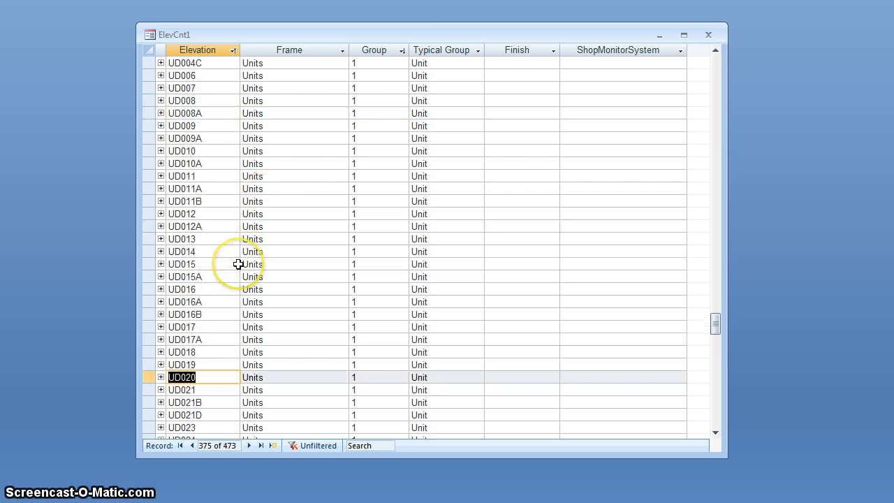
scroll(238, 264, "up", 20)
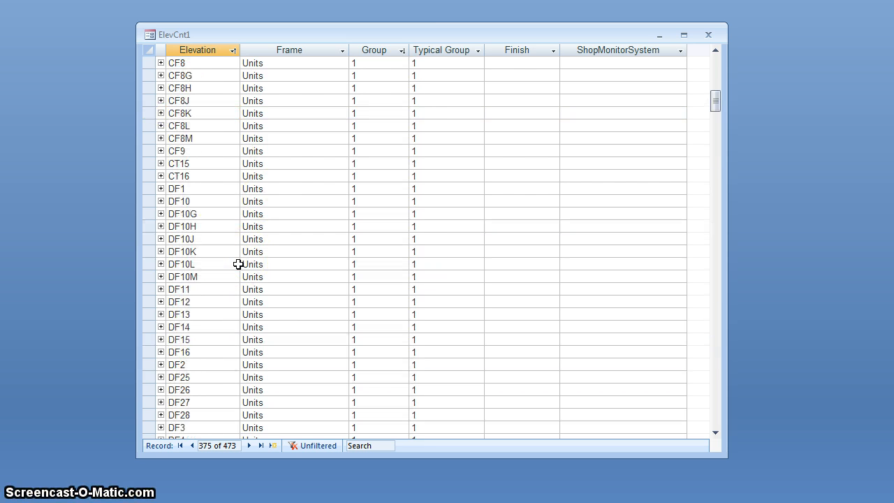
scroll(238, 264, "up", 15)
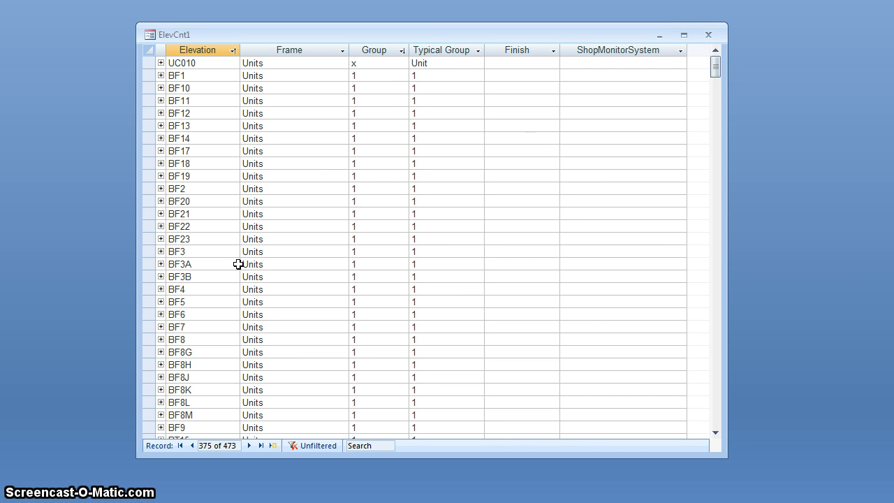
left_click(241, 240)
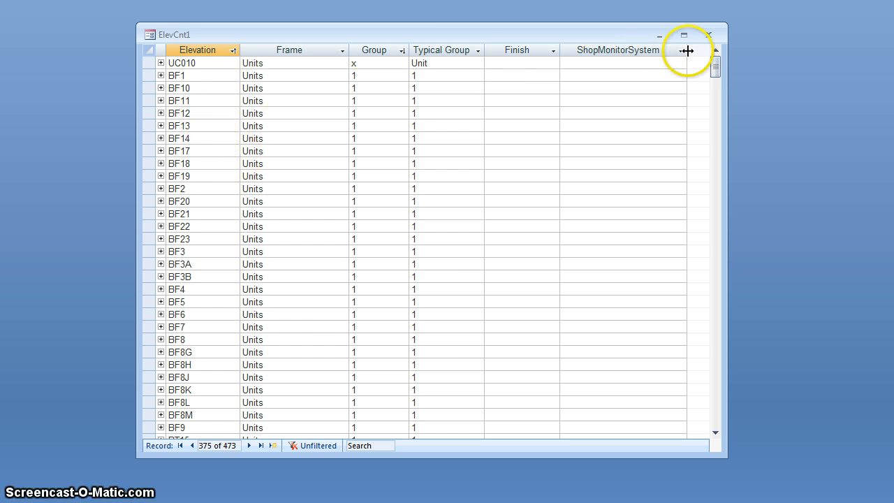
left_click(367, 63)
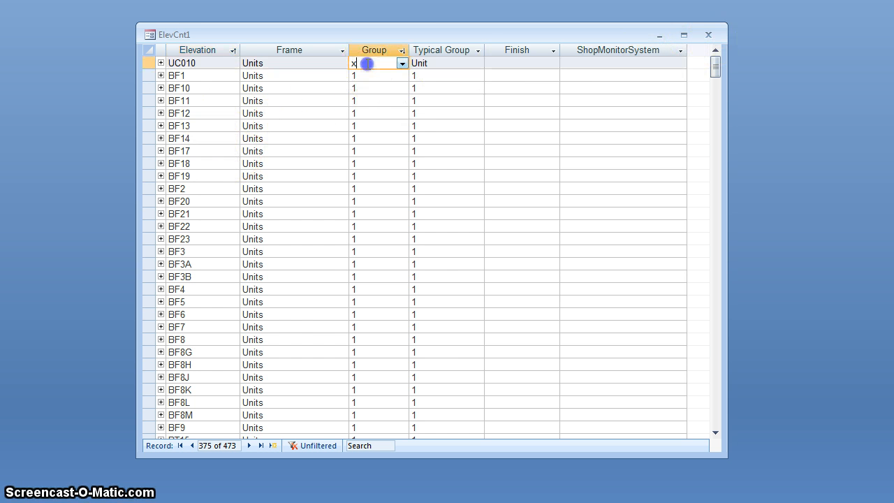
left_click(372, 50)
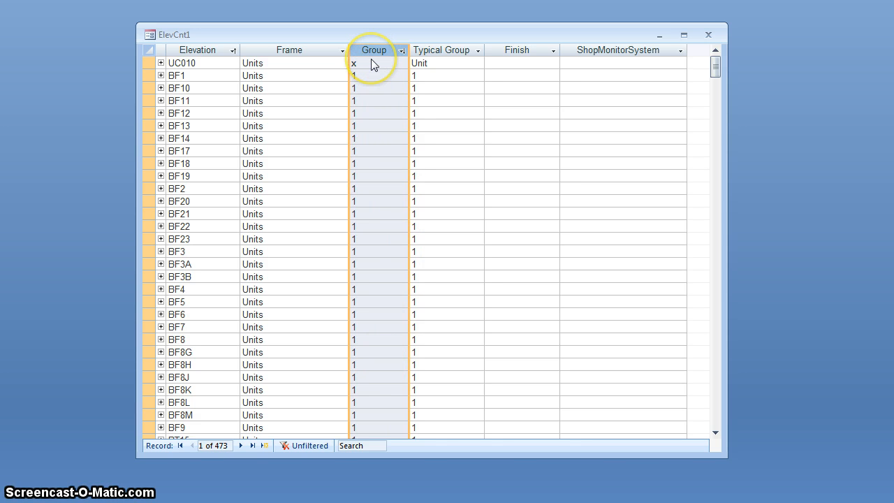
left_click(368, 63)
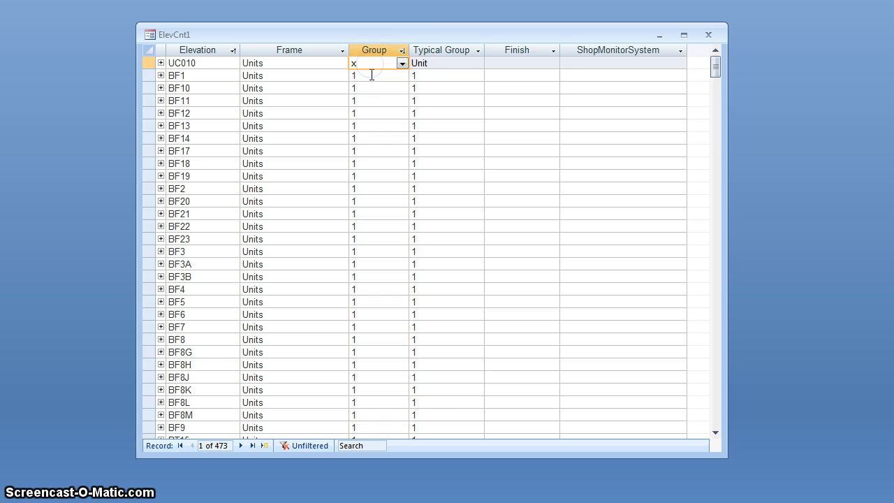
left_click(371, 75)
left_click(377, 47)
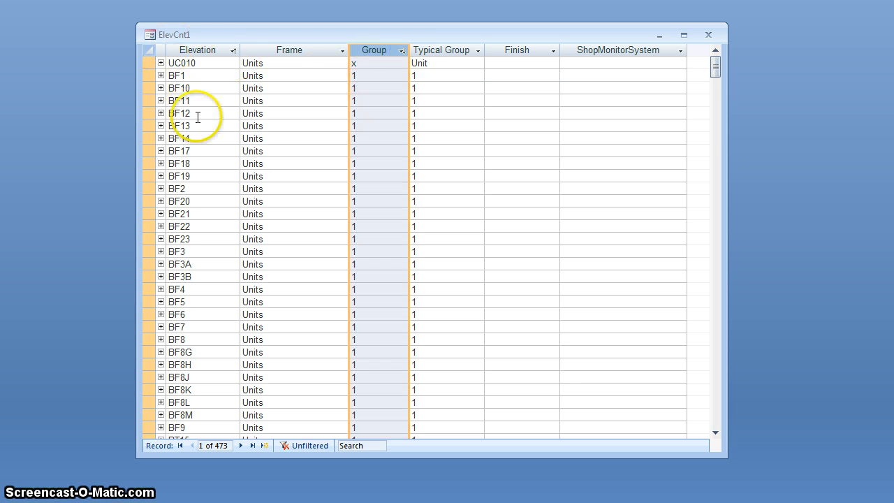
left_click(377, 65)
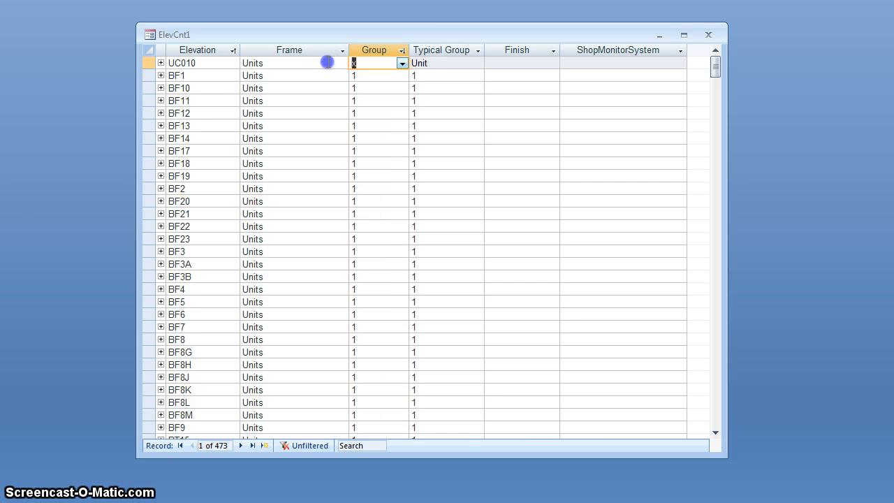
left_click(145, 63)
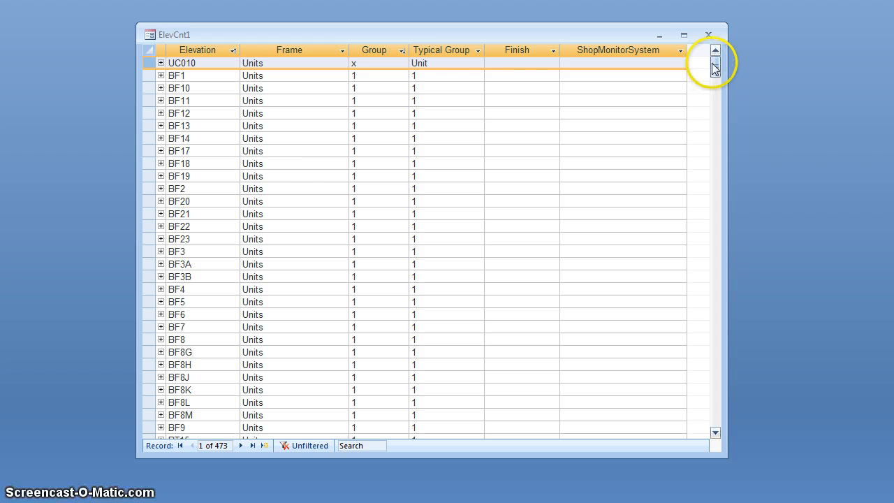
Step: Compare the Typical Group and Group columns, checking UC010's Group entry against the elevations further down the list
left_click(289, 188)
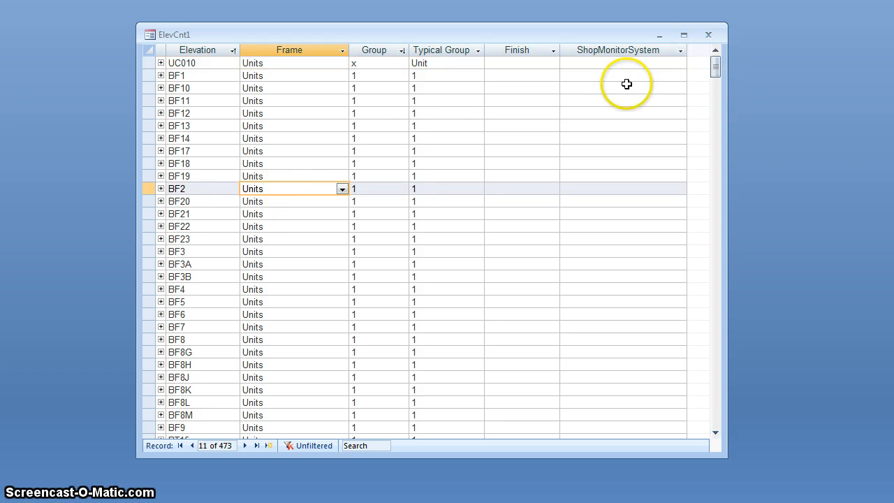
left_click(476, 71)
left_click(457, 51)
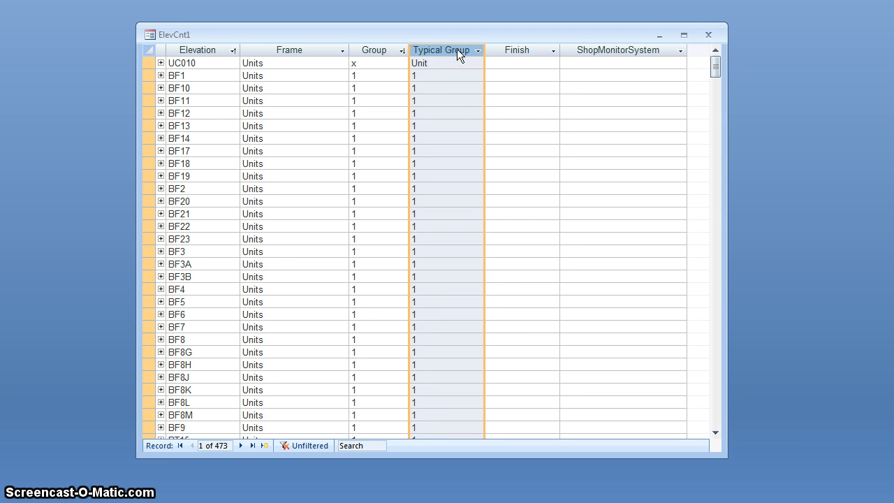
left_click(376, 50)
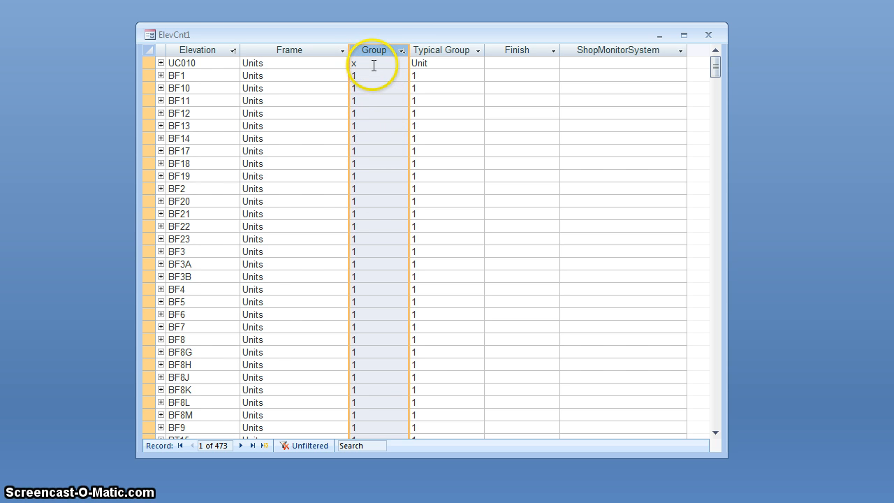
left_click(374, 64)
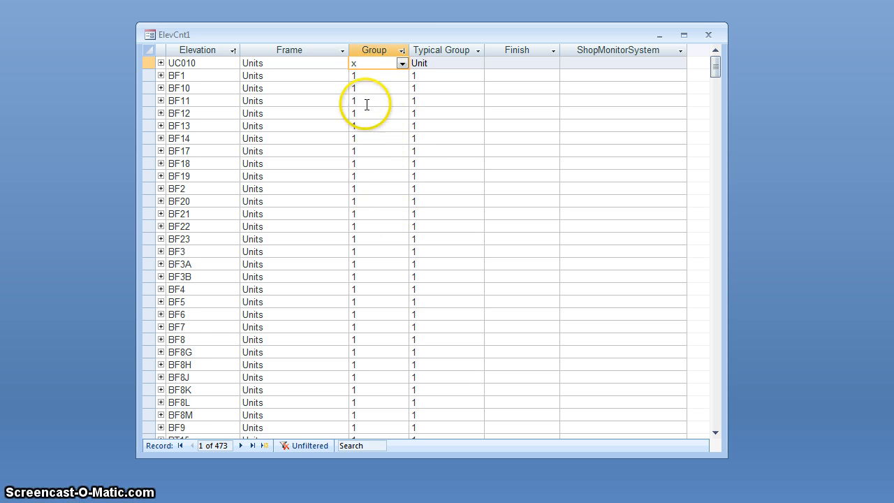
left_click(358, 63)
left_click_drag(358, 63, 340, 63)
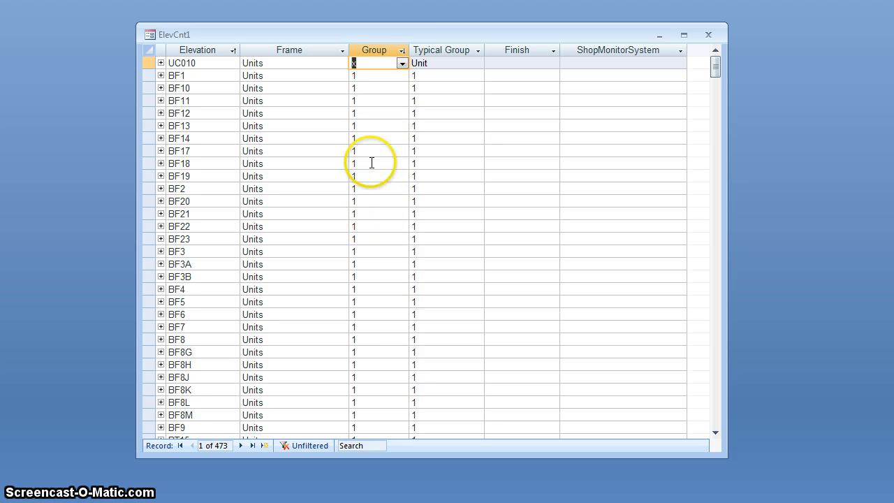
scroll(381, 132, "down", 10)
scroll(381, 112, "down", 5)
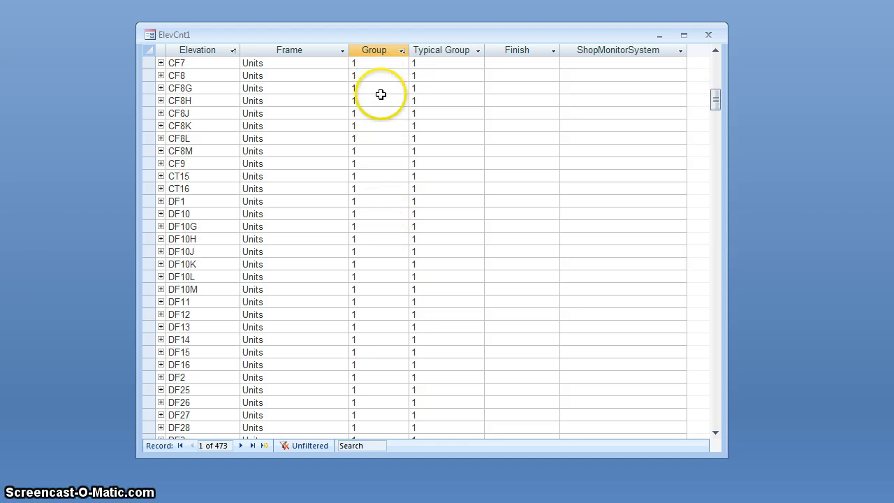
scroll(379, 90, "up", 15)
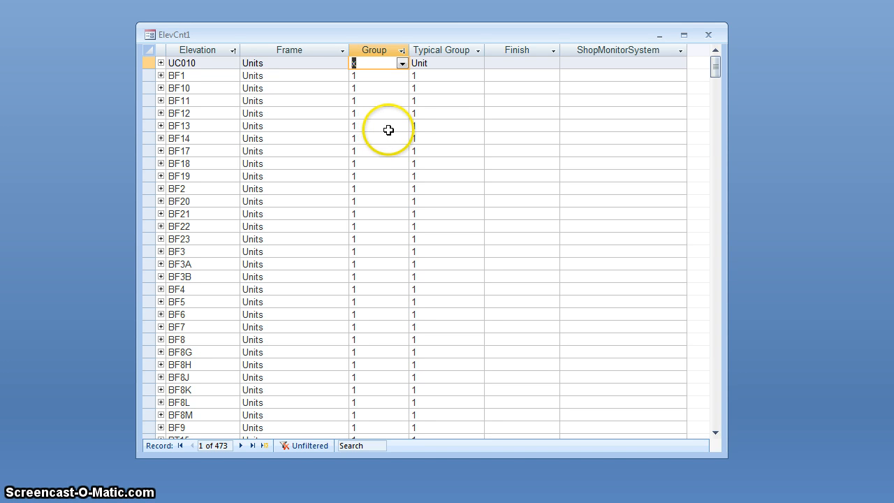
Step: Examine the Typical Group values, including the one for elevation BF1, alongside the Group column
left_click(384, 97)
left_click(450, 50)
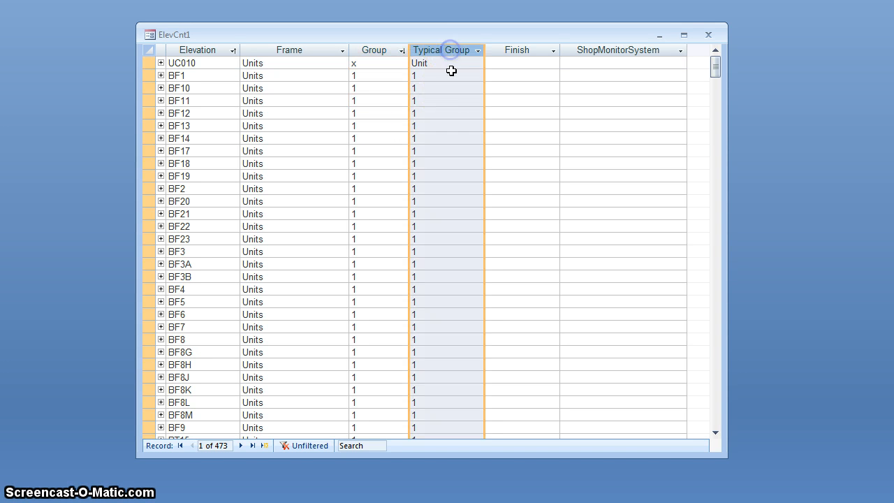
left_click(451, 88)
left_click(448, 77)
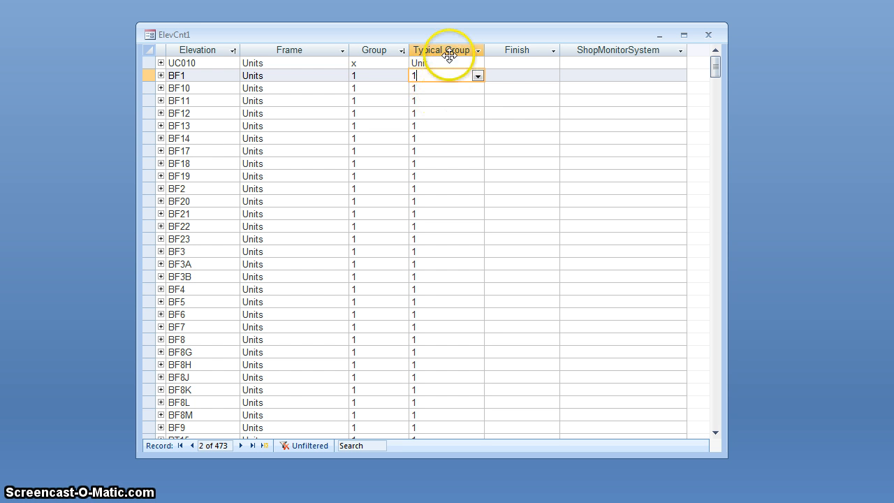
left_click(451, 50)
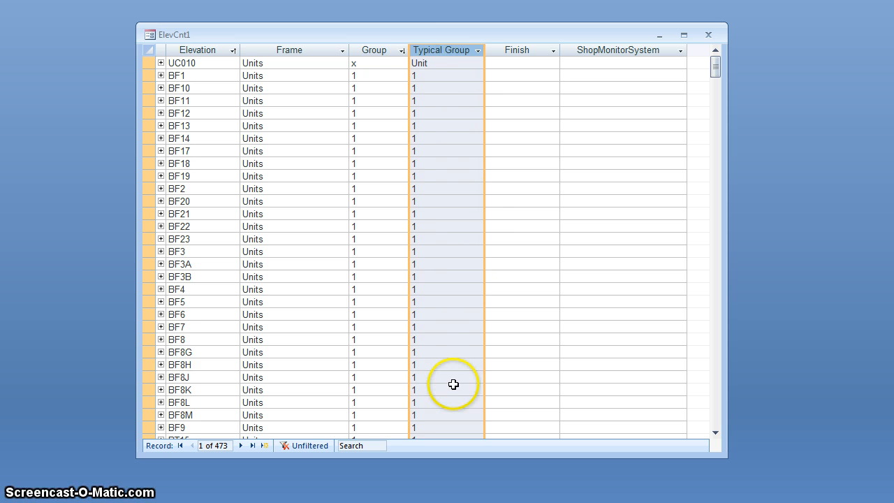
left_click(370, 51)
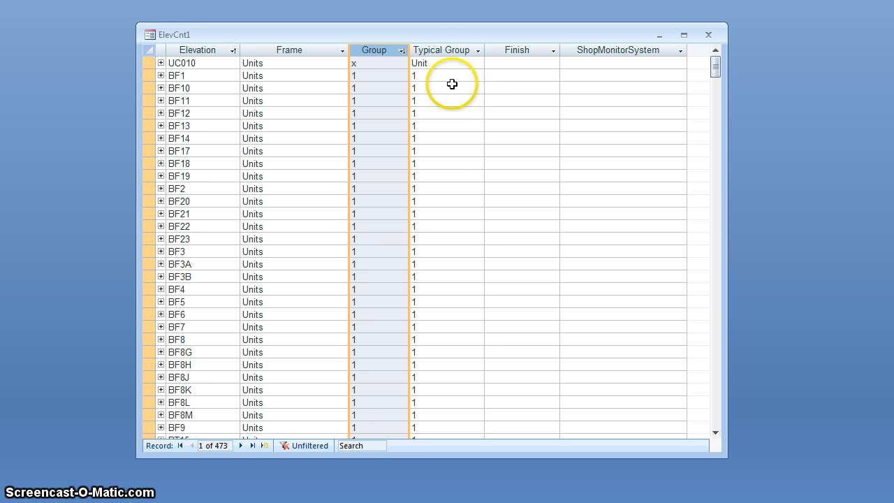
Step: Examine the Typical Group column, comparing the entries for elevations UC010 and BF1
left_click(440, 50)
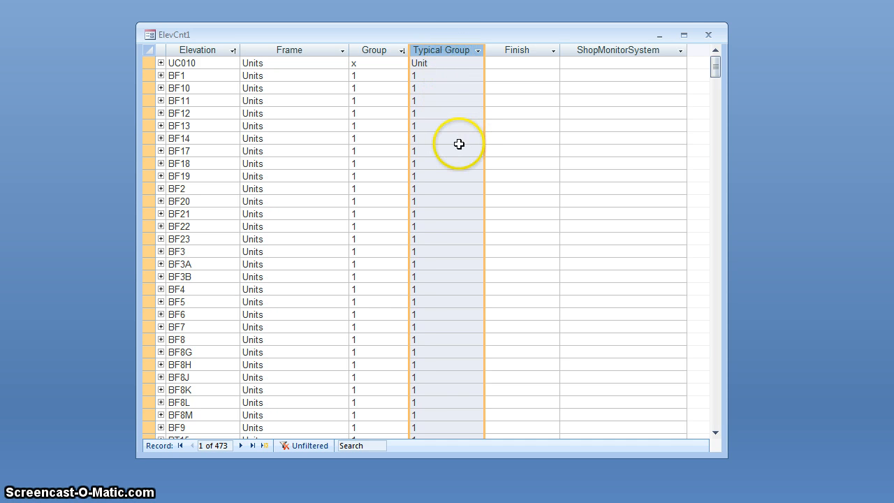
left_click(443, 63)
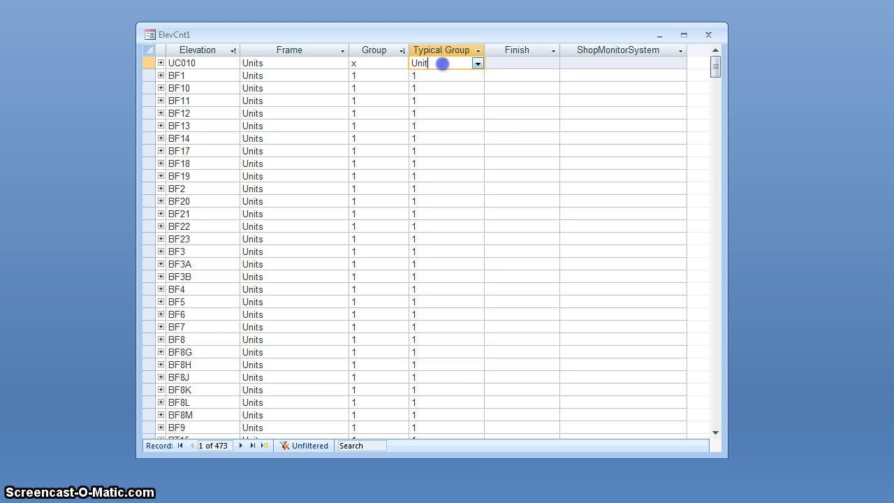
left_click(410, 64)
left_click(447, 78)
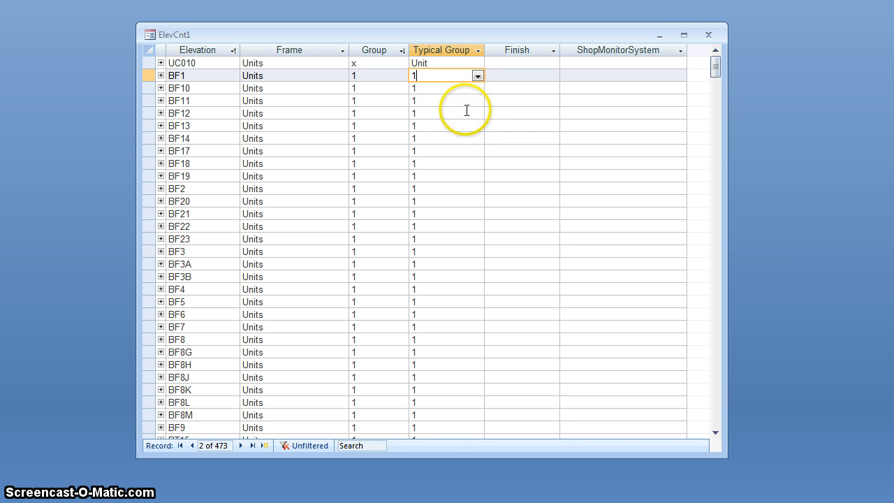
Step: Set elevation BF1's Typical Group to B
left_click_drag(430, 79, 381, 79)
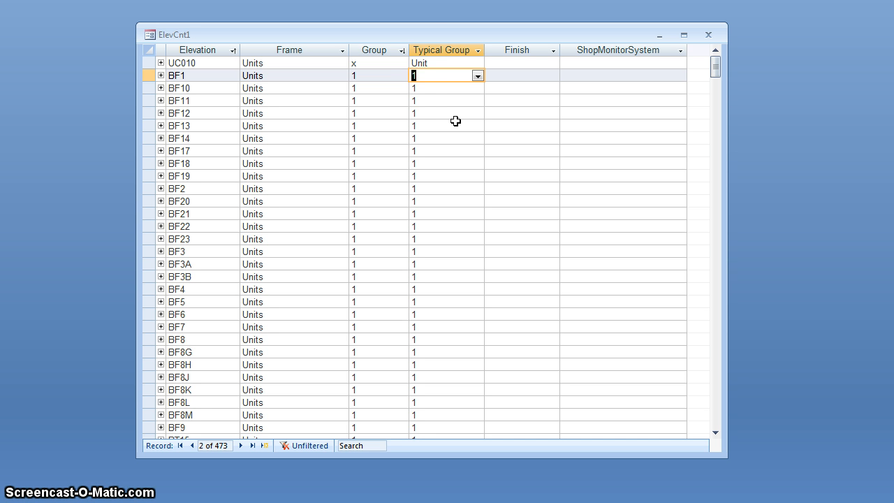
left_click(440, 89)
left_click(435, 76)
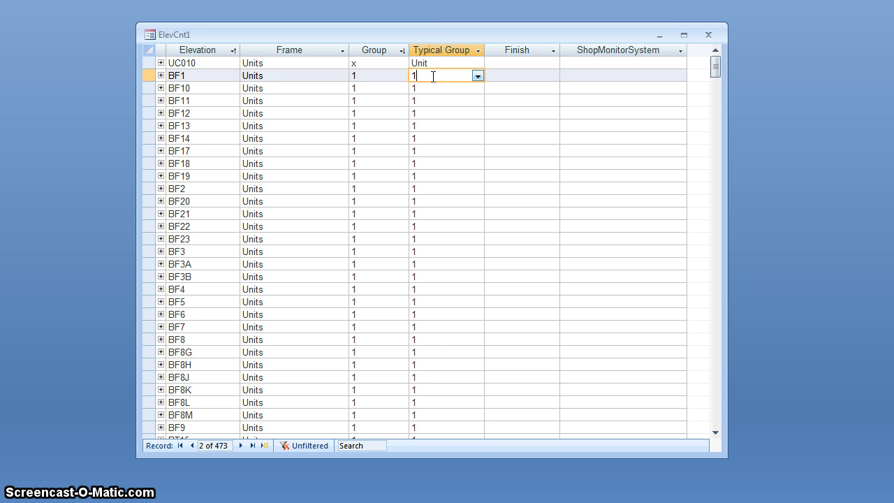
left_click_drag(433, 76, 373, 75)
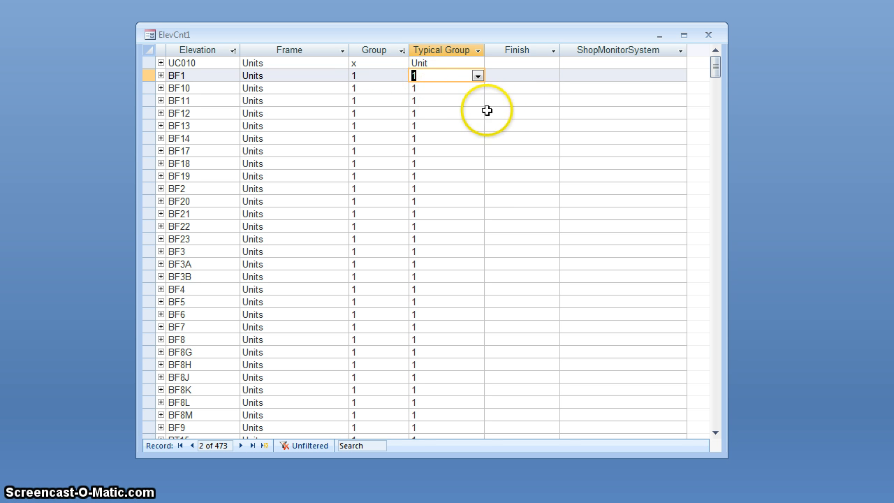
type("B")
left_click(434, 94)
left_click(433, 77)
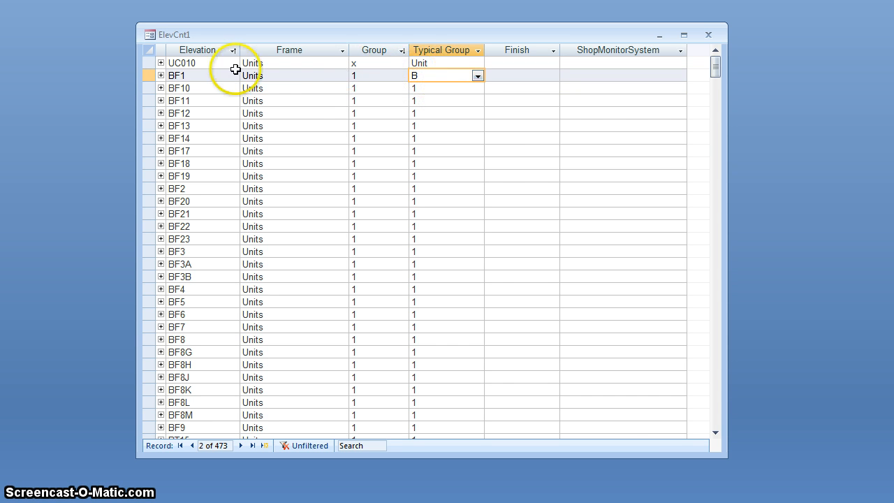
Step: Look through the Typical Group entries of the BF, CF and DF elevations and return to the start of the list
left_click(439, 184)
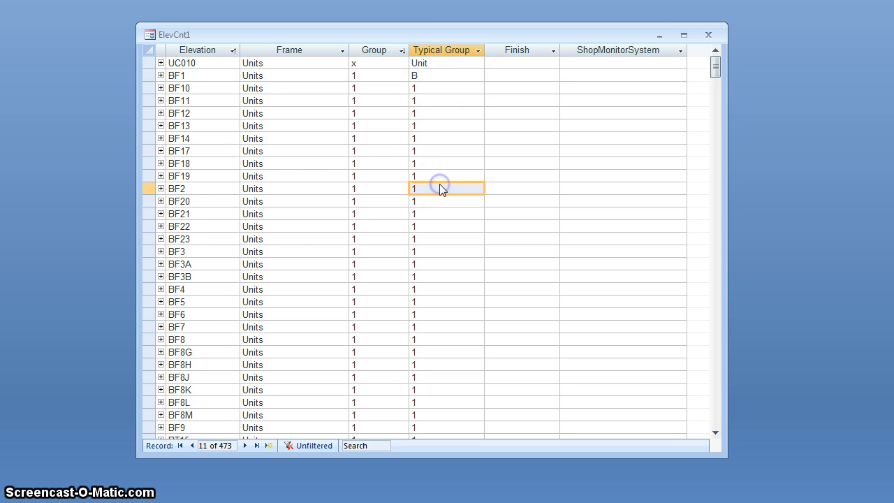
scroll(439, 183, "down", 3)
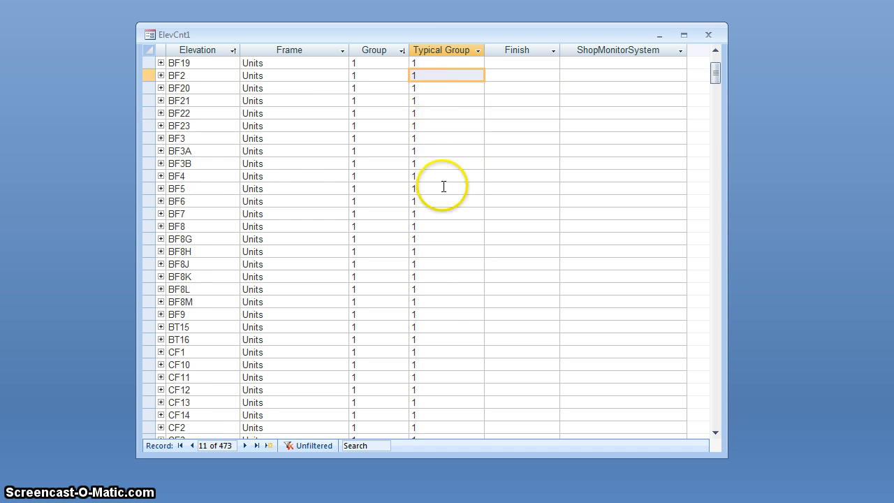
scroll(430, 320, "down", 1)
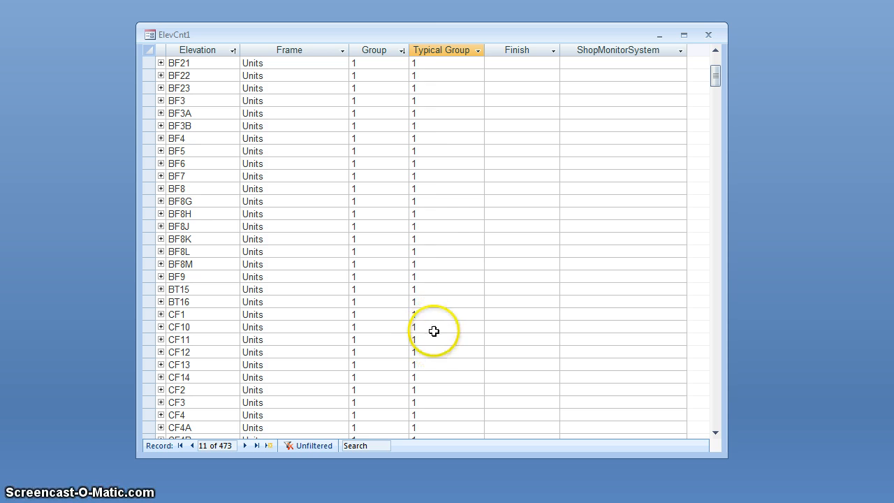
left_click(438, 302)
left_click(433, 315)
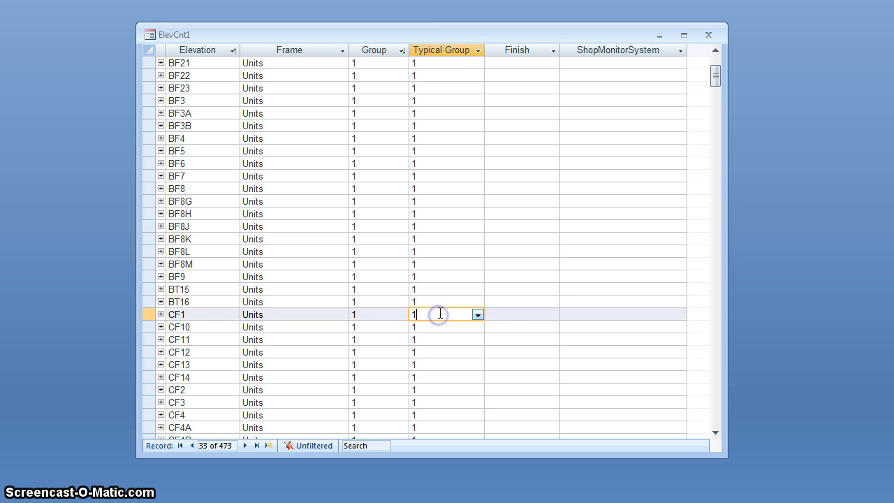
left_click(455, 314)
scroll(453, 315, "down", 4)
scroll(453, 315, "down", 7)
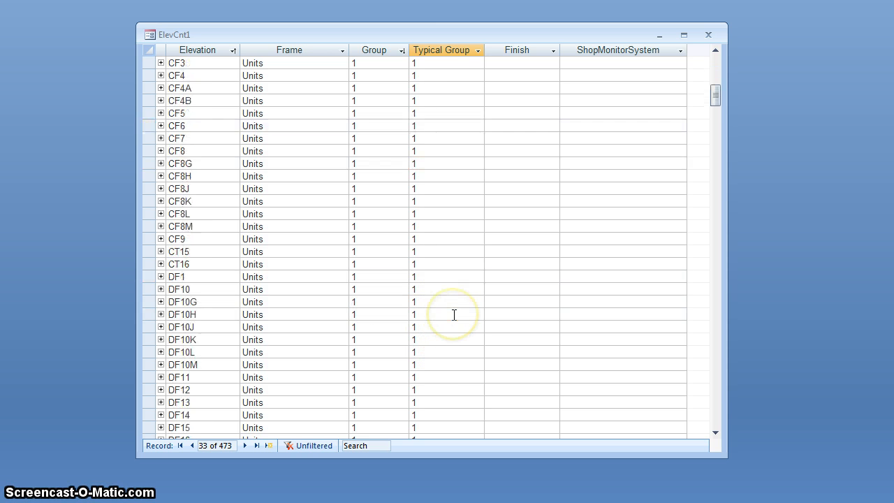
left_click(446, 248)
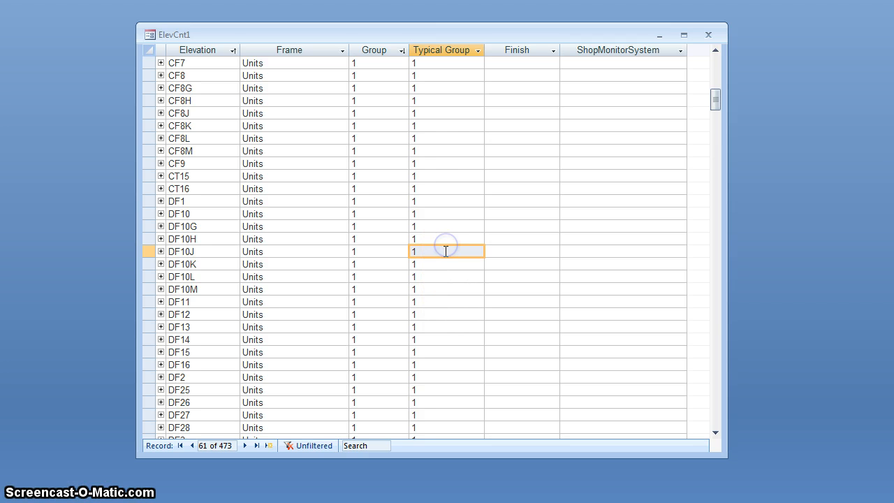
left_click(443, 251)
scroll(454, 241, "up", 3)
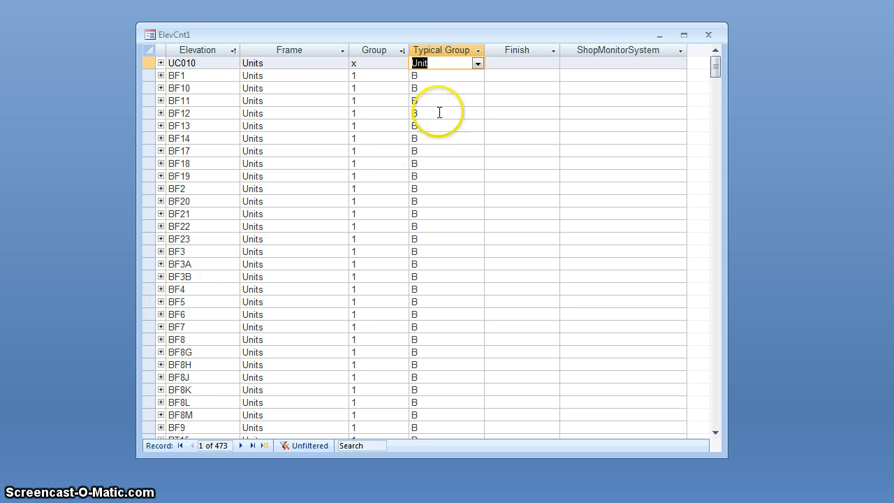
Step: Review the Typical Group assignments of the BF, CF and DF elevations, down to the entry for MU1
left_click(435, 77)
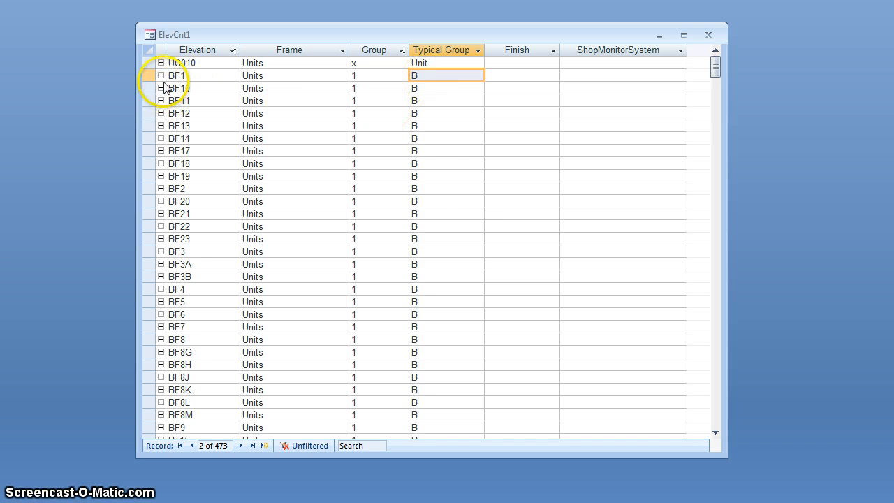
left_click(474, 136)
scroll(460, 210, "down", 17)
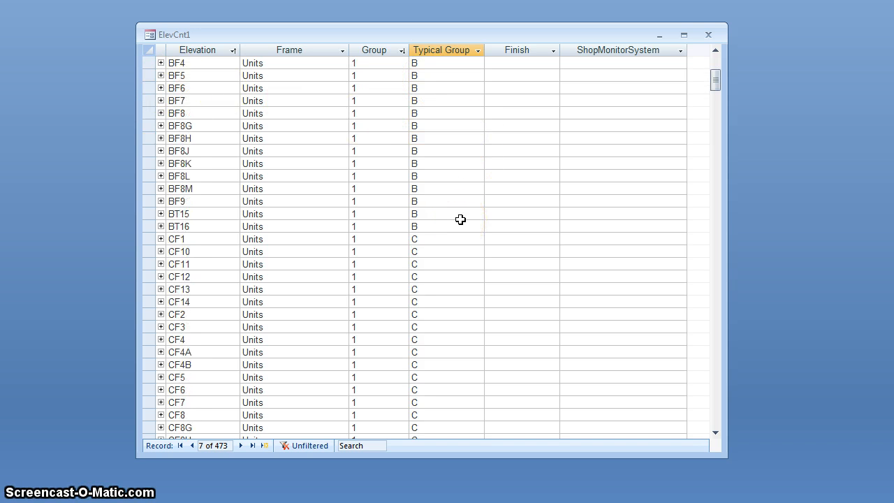
left_click(423, 152)
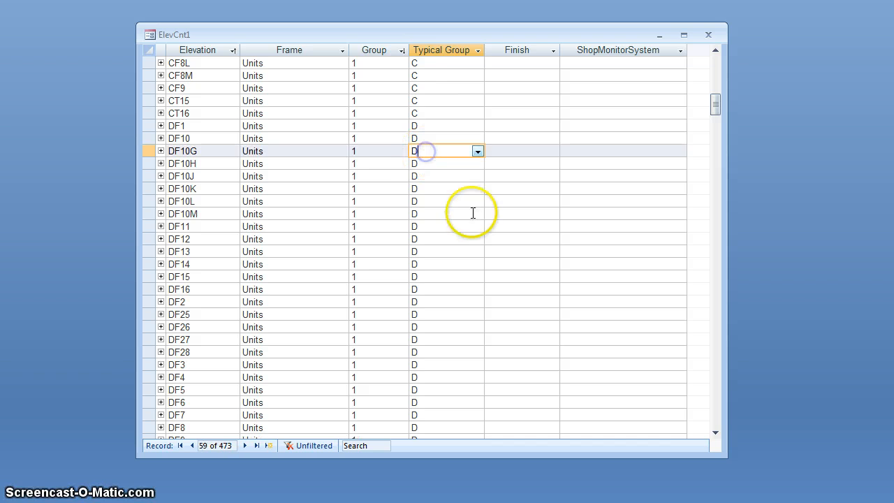
scroll(462, 222, "down", 5)
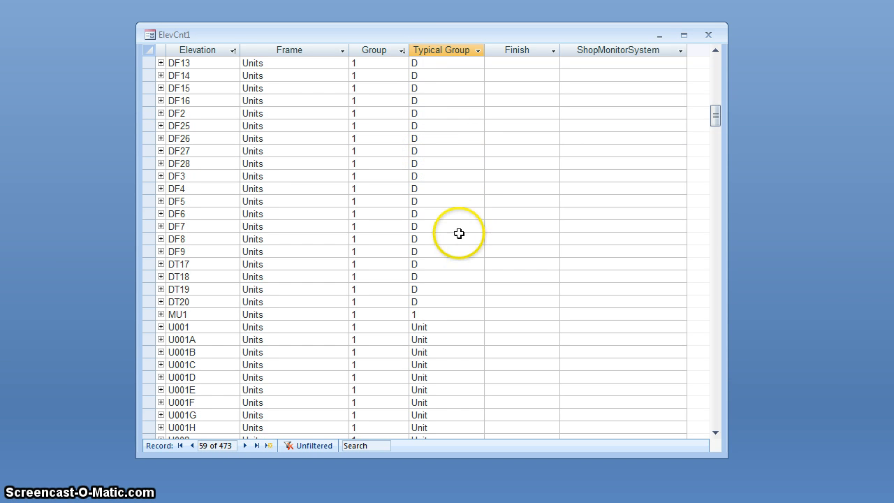
scroll(436, 275, "down", 1)
left_click(436, 275)
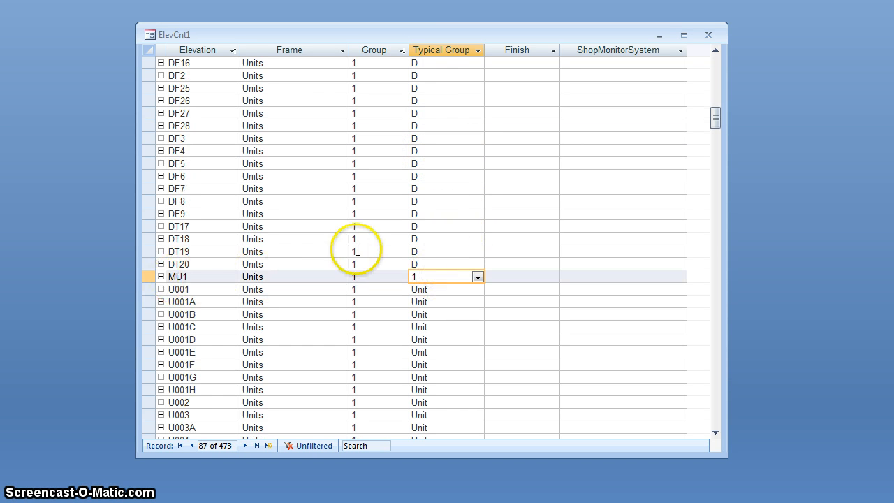
Step: Check the Typical Group entries of the remaining unit elevations, return to the list's start, and close the elevation list
scroll(454, 202, "down", 16)
scroll(454, 203, "down", 20)
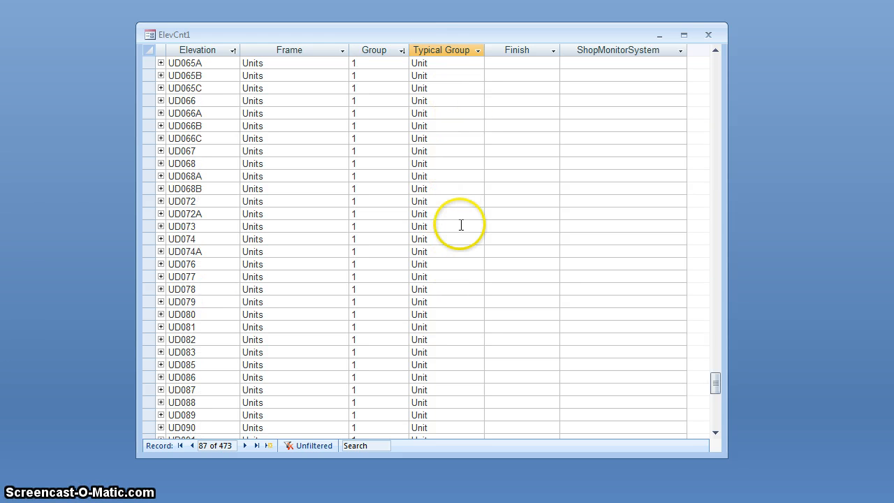
scroll(461, 225, "down", 8)
scroll(461, 224, "up", 20)
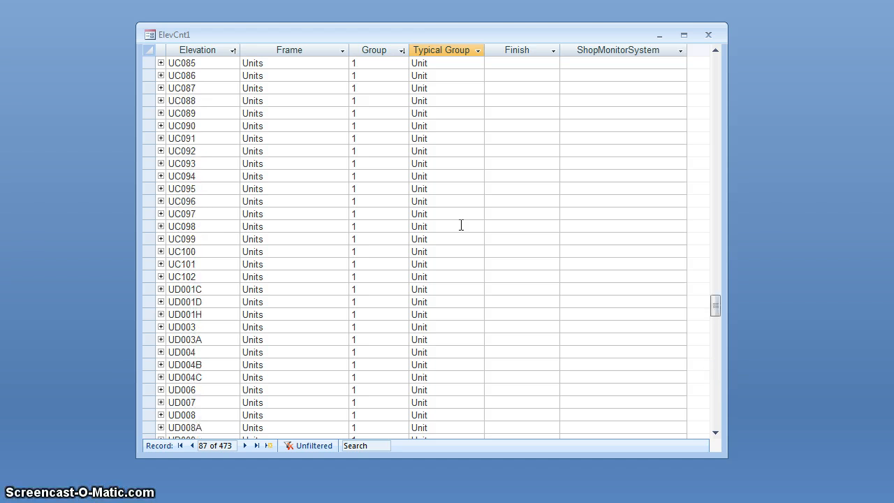
scroll(460, 225, "up", 15)
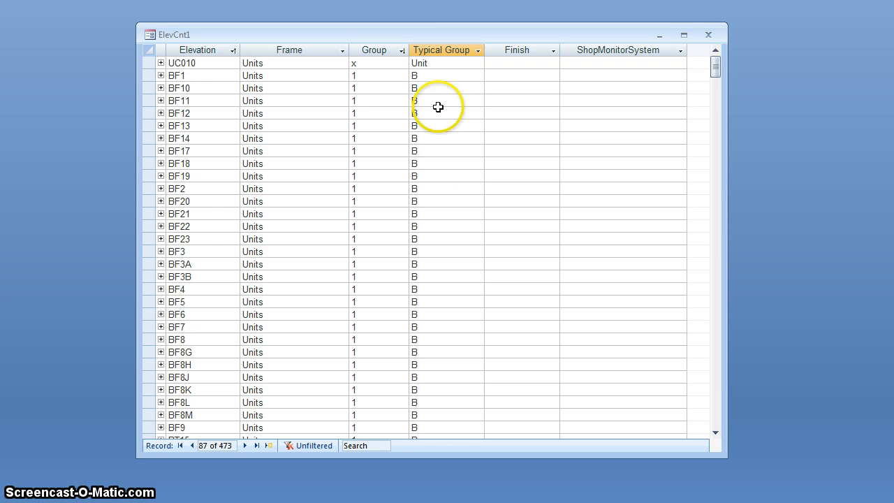
left_click(712, 32)
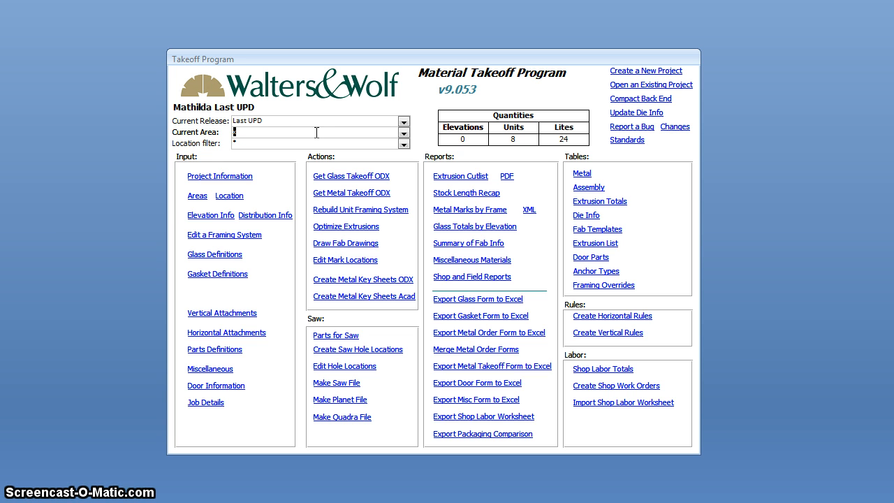
Step: Open the project's Areas list and examine the All and Units records with their group assignments
left_click(197, 196)
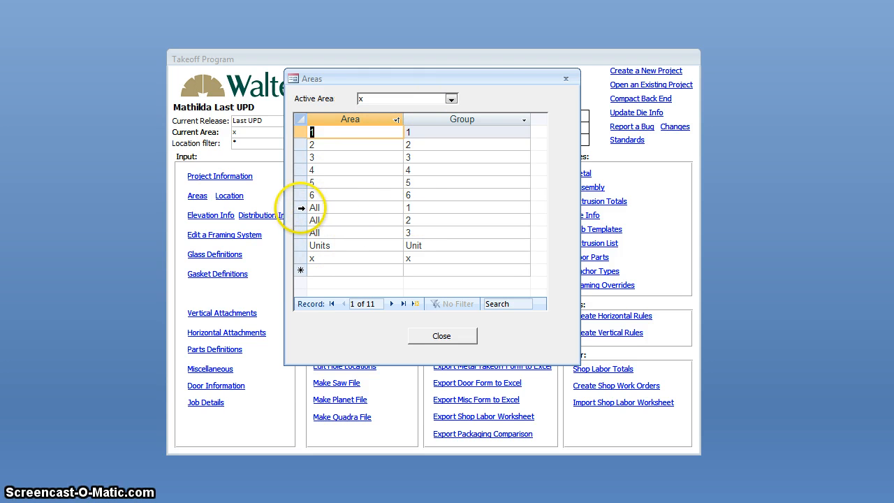
left_click_drag(301, 208, 298, 233)
left_click(343, 246)
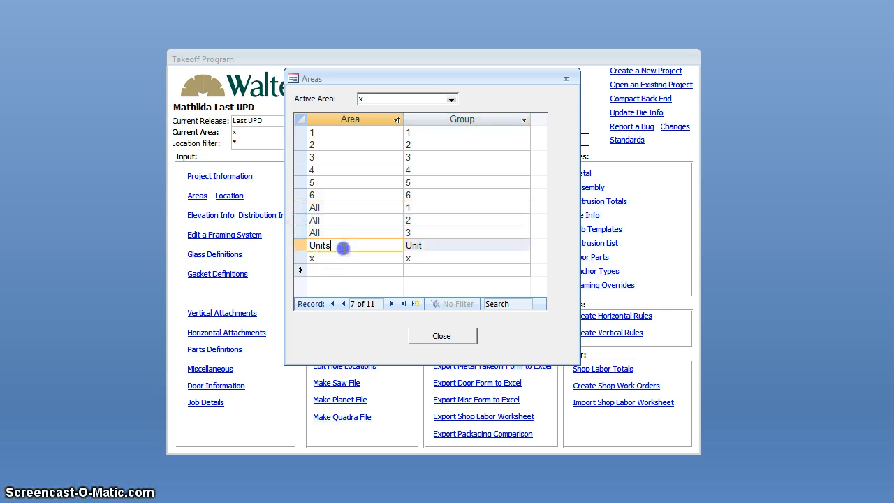
left_click(299, 246)
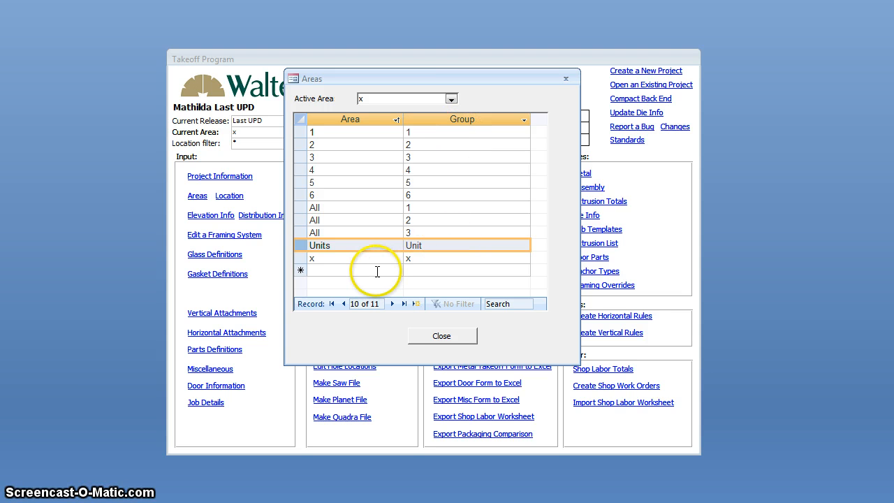
Step: Add an area named Building B Field Use with Group B
left_click(377, 271)
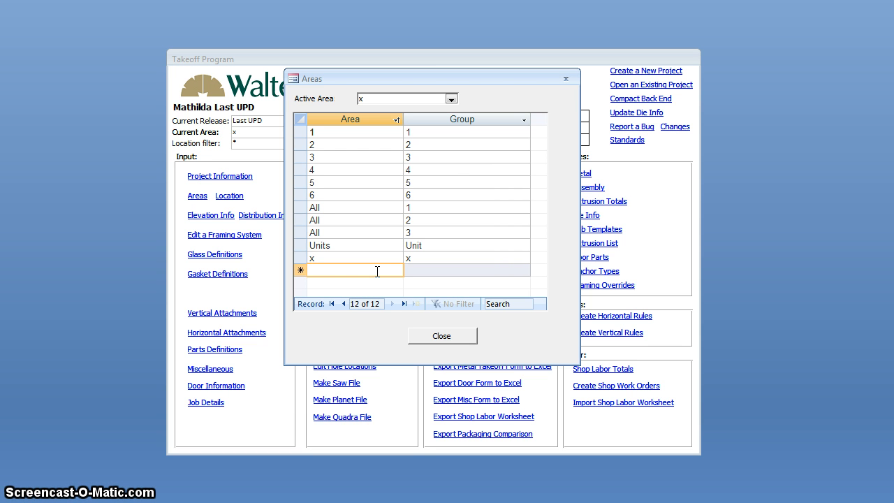
type("Bu")
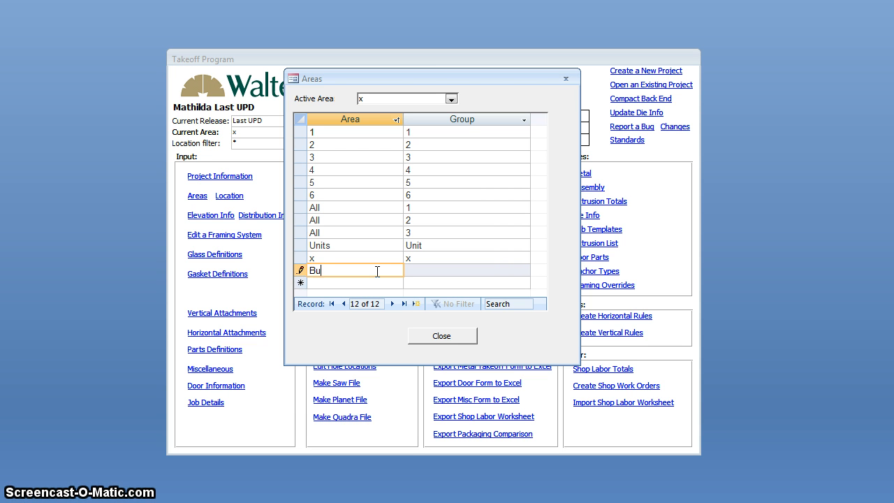
type("ilding B")
key("Tab")
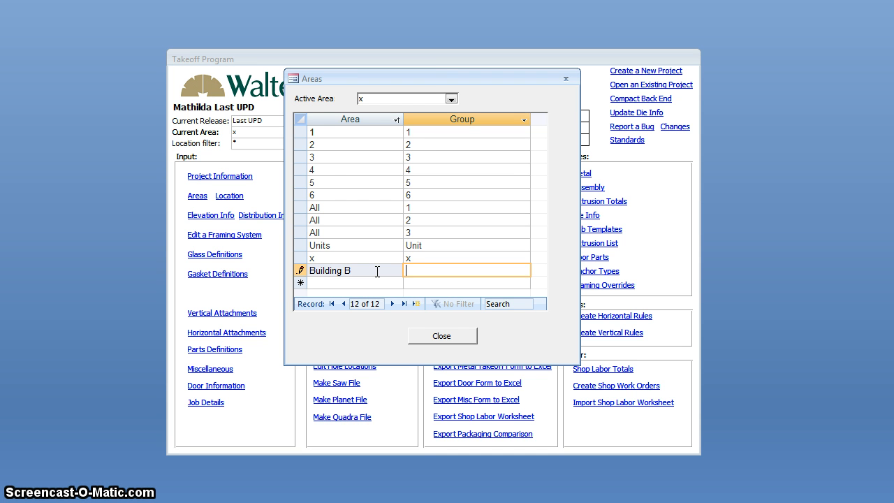
left_click(377, 271)
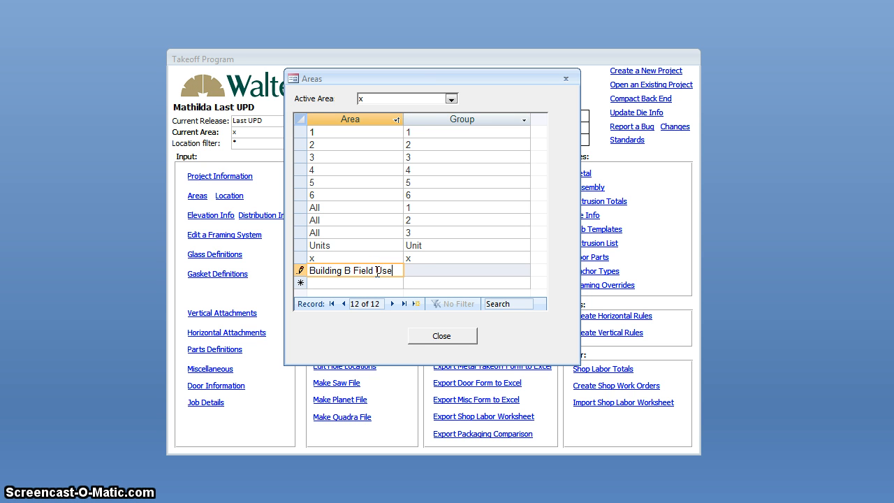
left_click(417, 274)
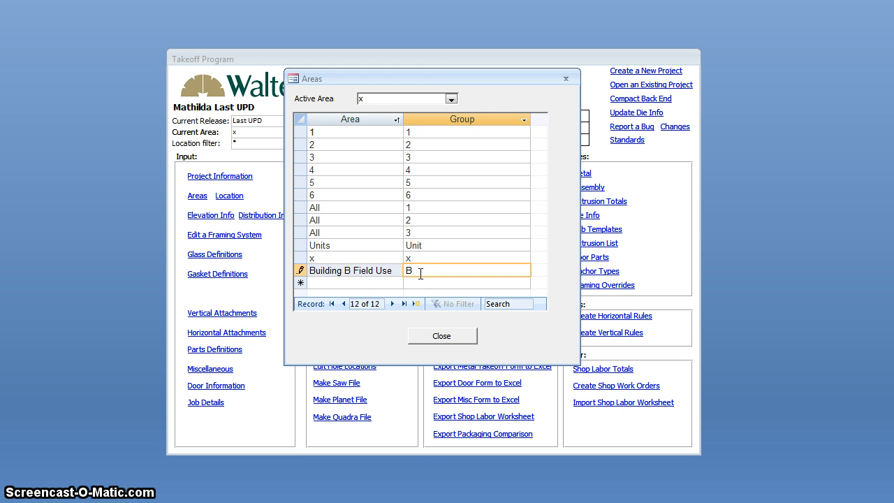
Step: Add an area named Building C Field Use with Group C
left_click(383, 282)
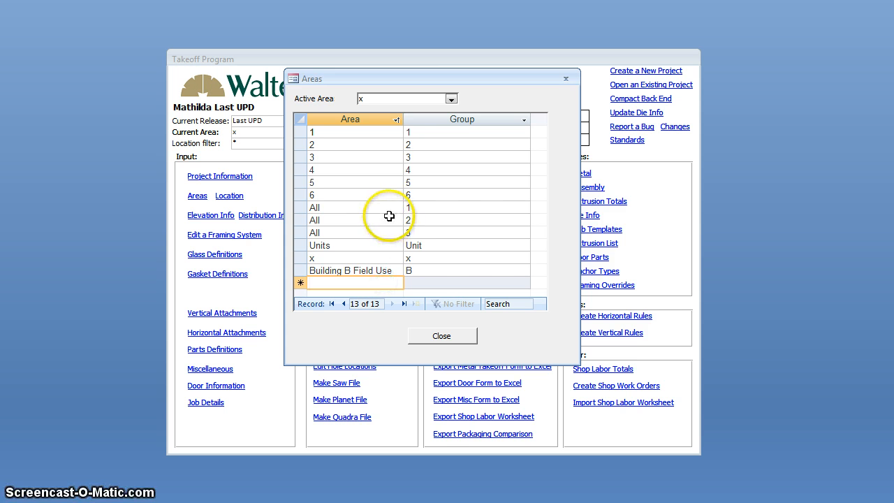
type("Building C F")
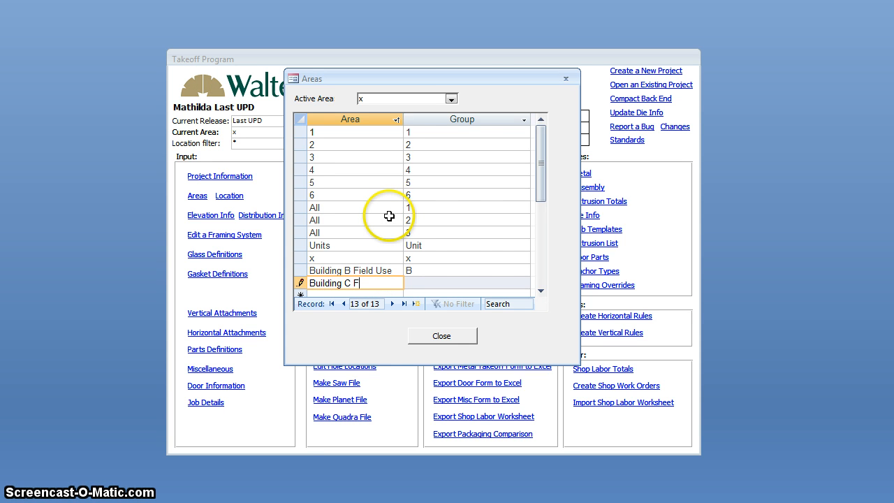
type("ield Use")
left_click(429, 282)
type("C")
left_click(384, 271)
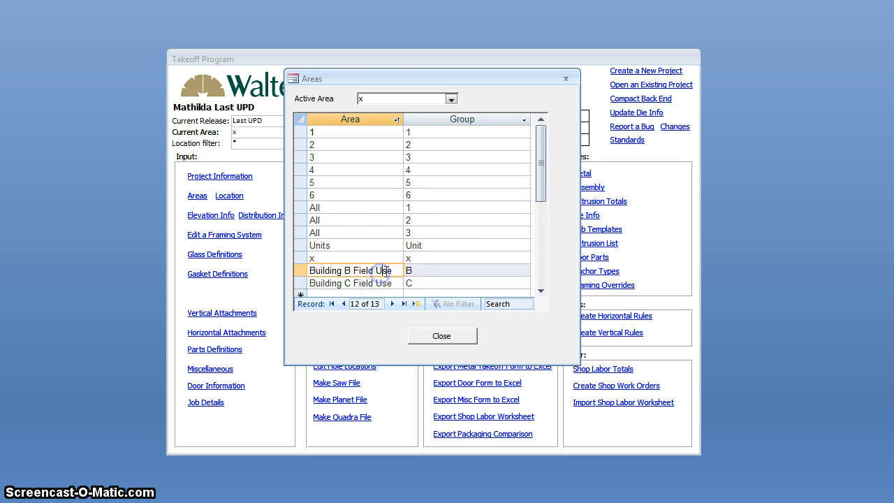
Step: Add an area named Building D Field Use with Group D and close the Areas list
scroll(370, 262, "down", 1)
left_click(357, 258)
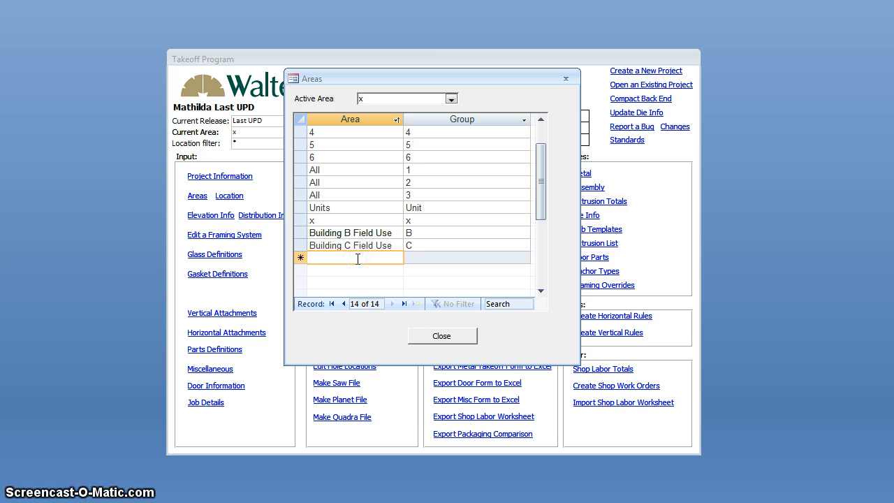
type("Building D Field Use")
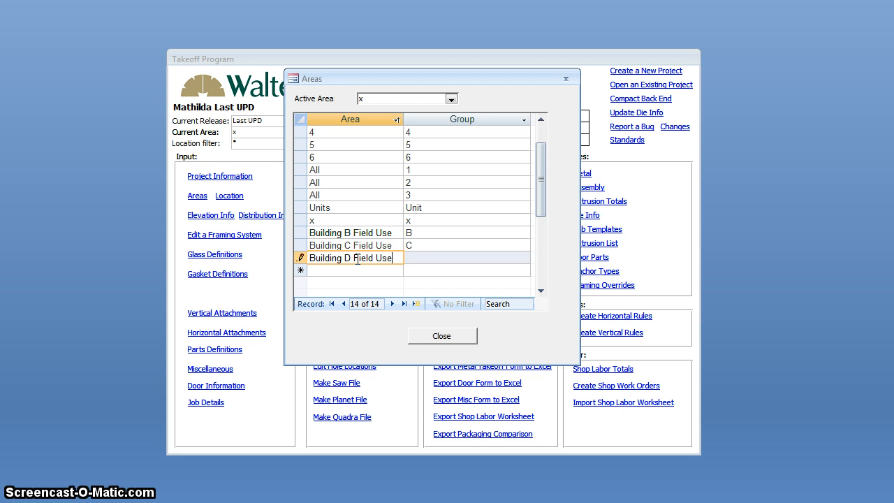
key("Tab")
type("D")
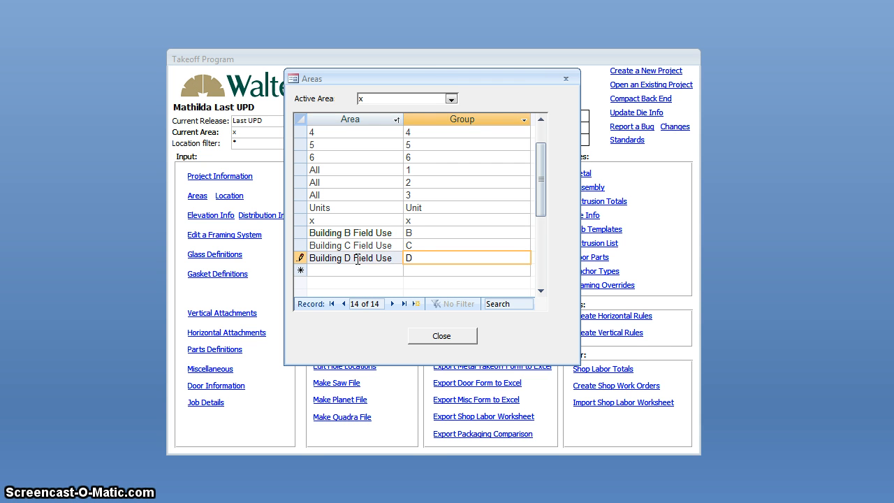
left_click(383, 233)
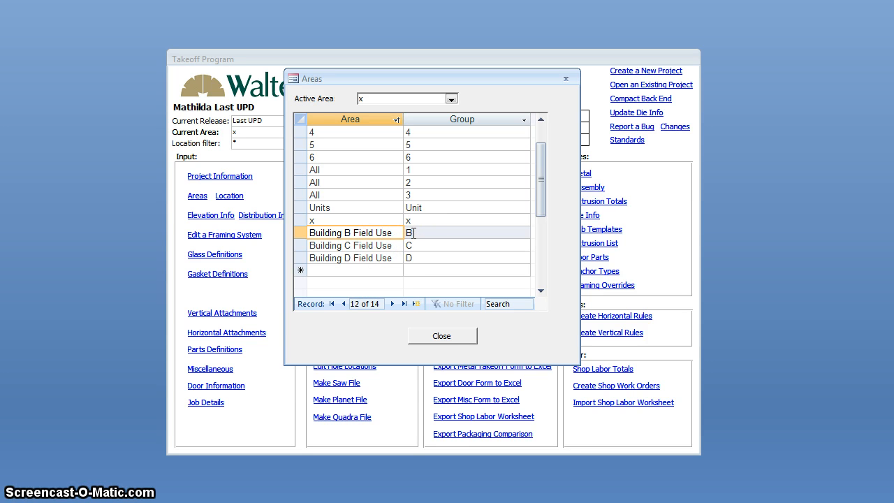
left_click(423, 338)
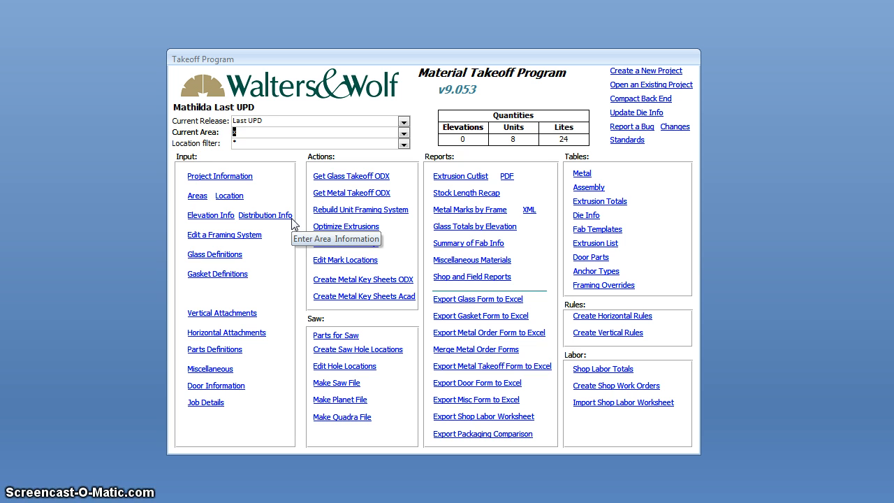
Step: Review the Current Area choices and check the Typical Group entries of elevations BF1 and BF10 in the elevation list
left_click(403, 135)
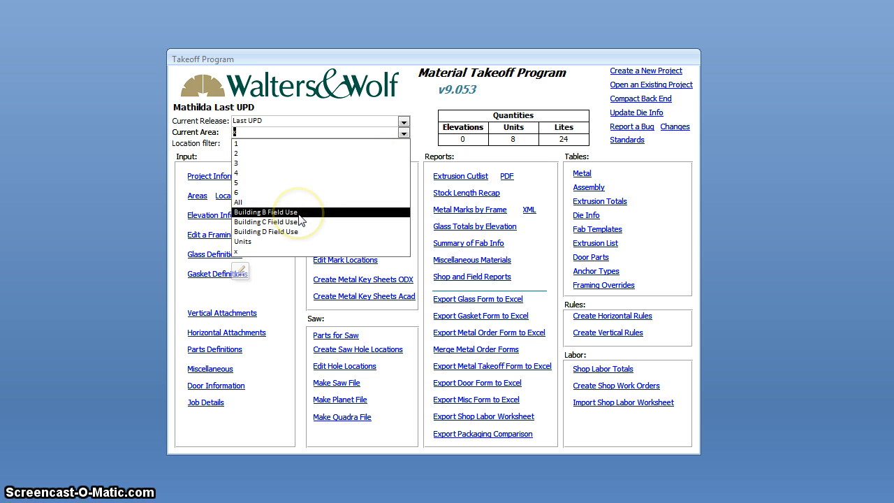
left_click(268, 141)
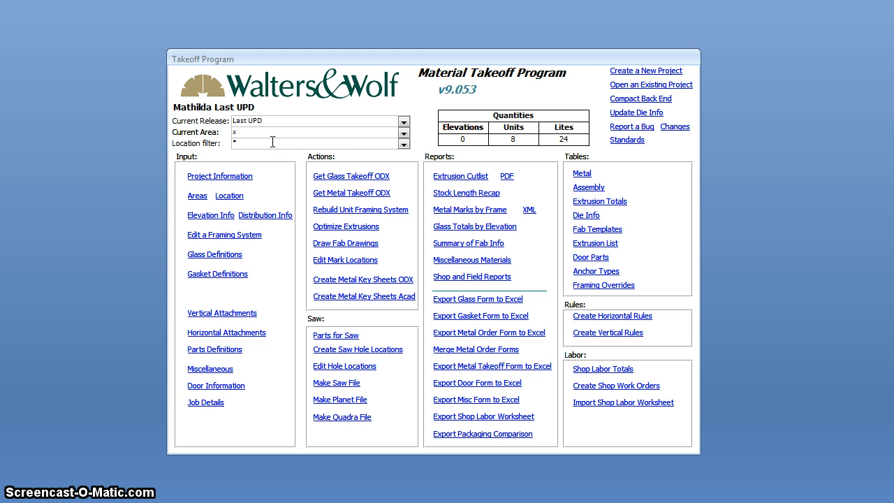
left_click(208, 216)
left_click(435, 76)
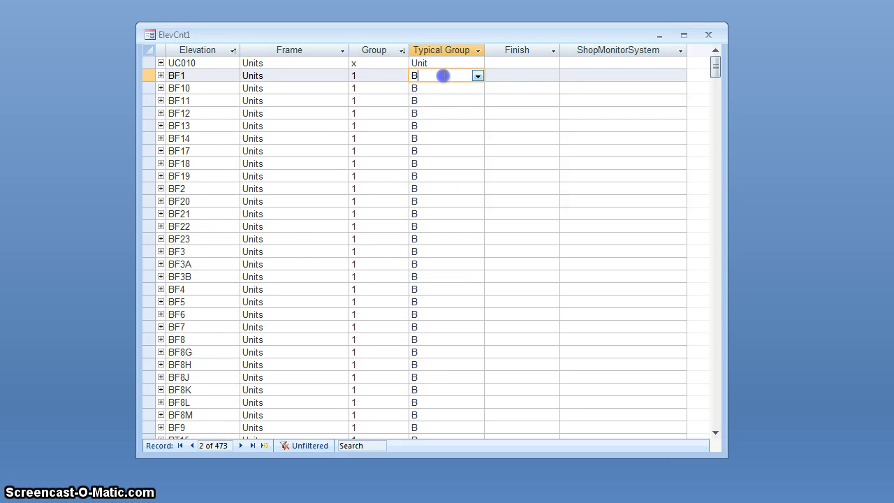
left_click(451, 89)
left_click(405, 87)
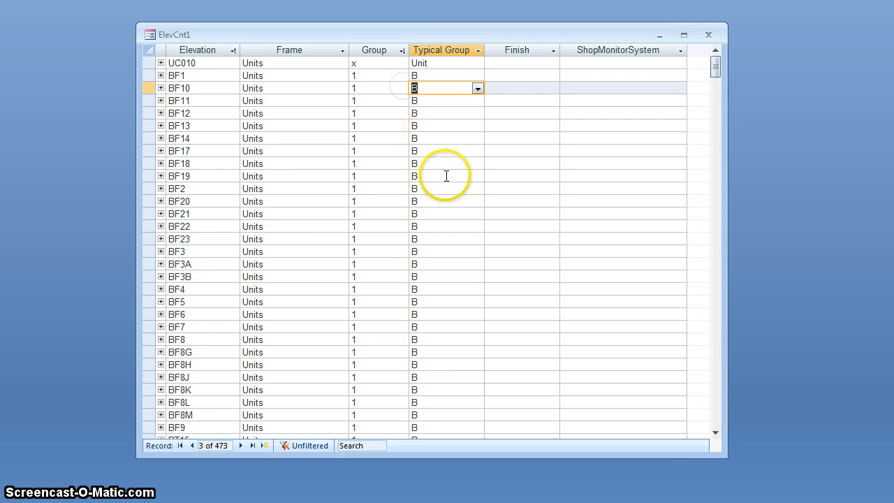
left_click(709, 37)
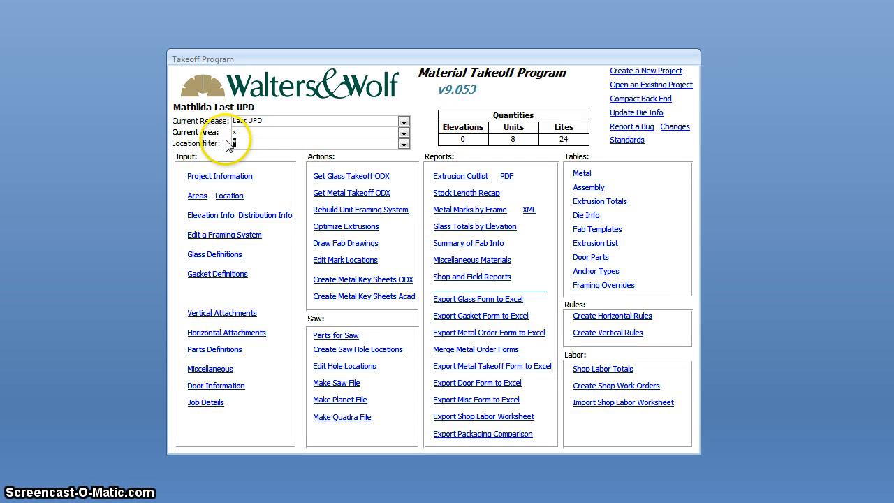
Step: Set the current area to Building B Field Use, keeping the location filter at *
left_click(248, 140)
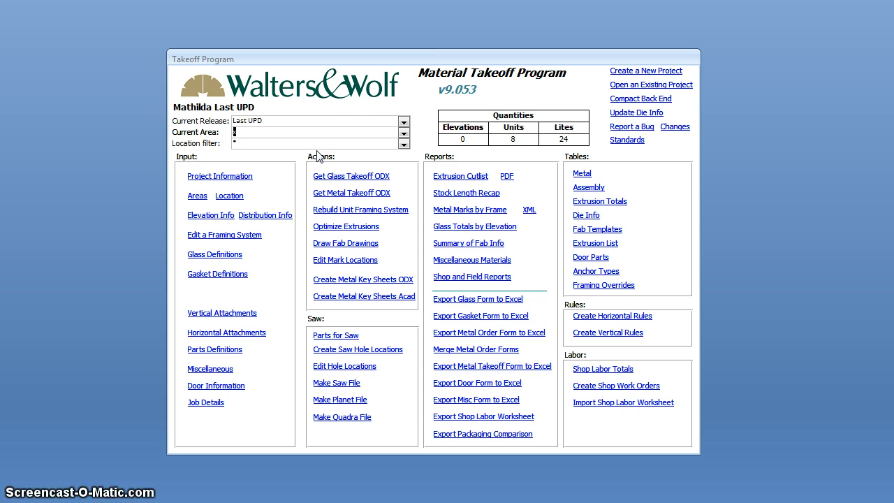
left_click(403, 134)
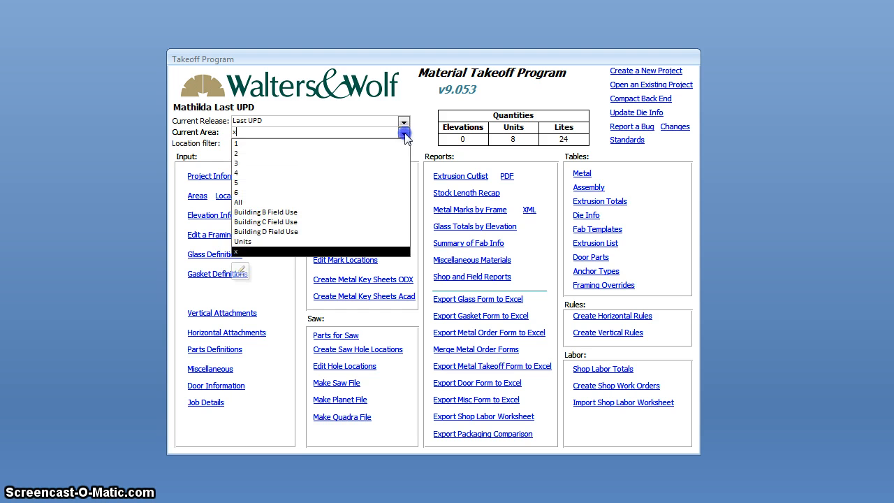
left_click(294, 217)
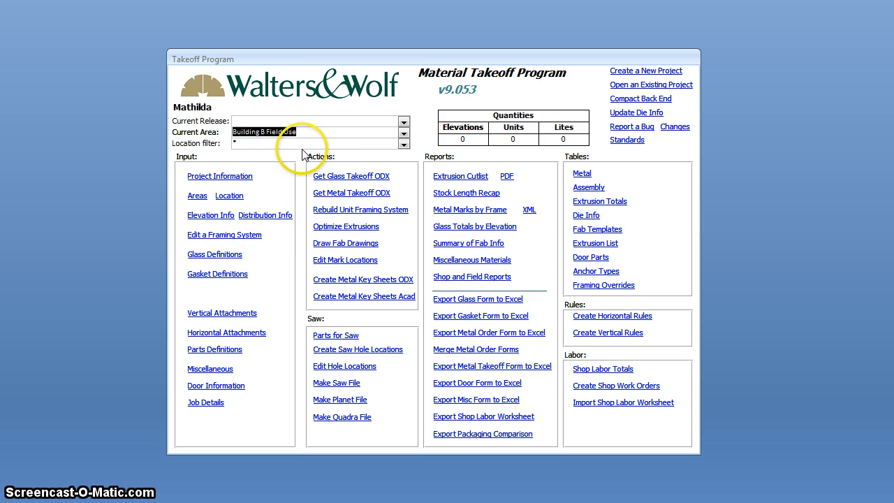
left_click(266, 143)
left_click(278, 145)
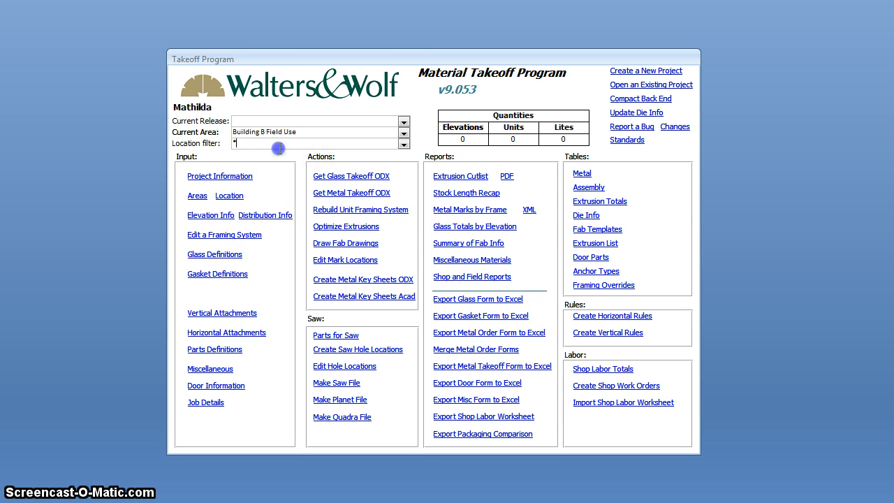
left_click(248, 144)
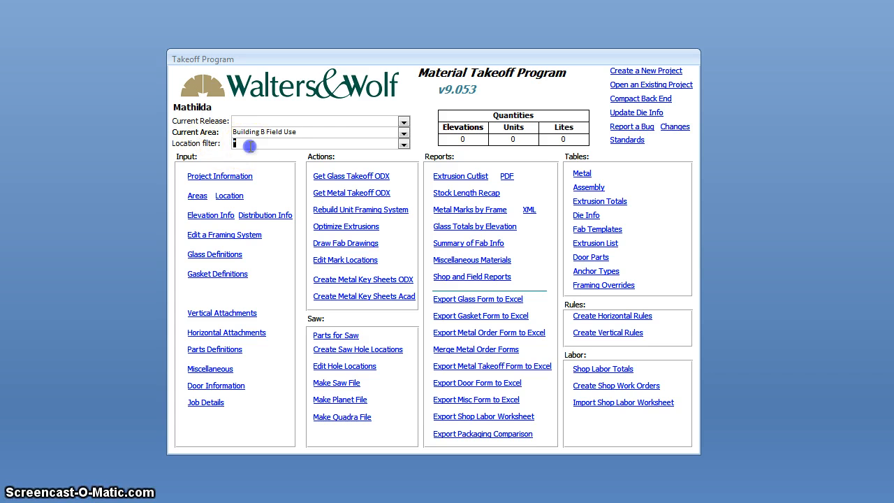
Step: Create a new release named Building B Field Use with the current filter settings
left_click(308, 132)
left_click(309, 126)
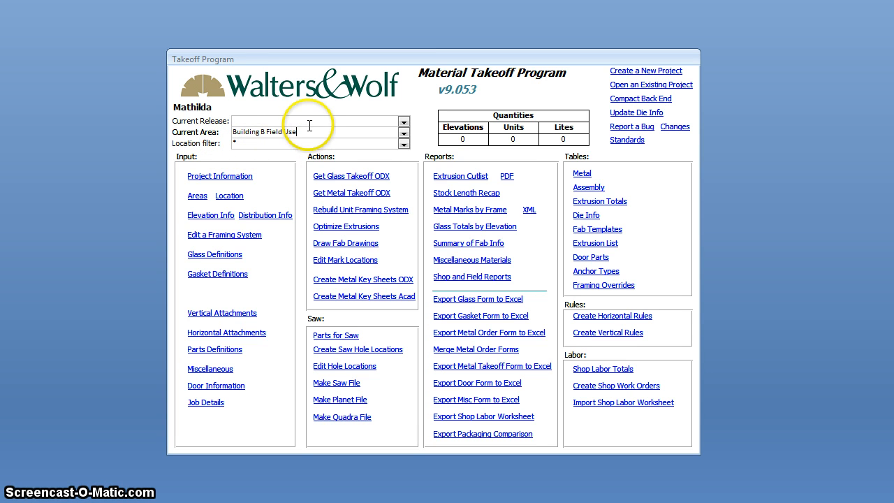
left_click(258, 120)
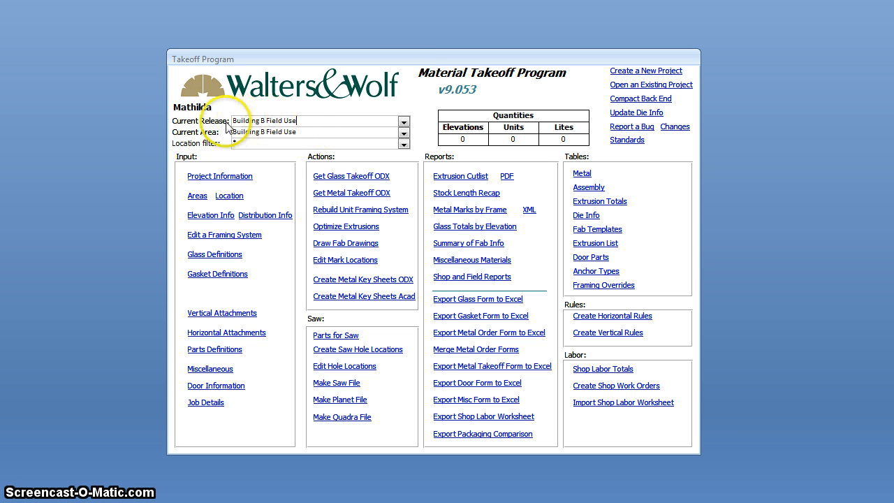
left_click(305, 131)
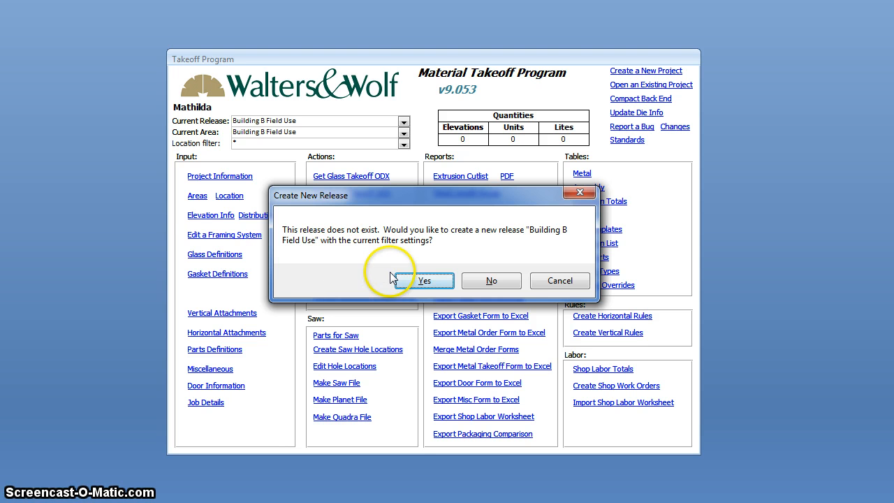
left_click(428, 280)
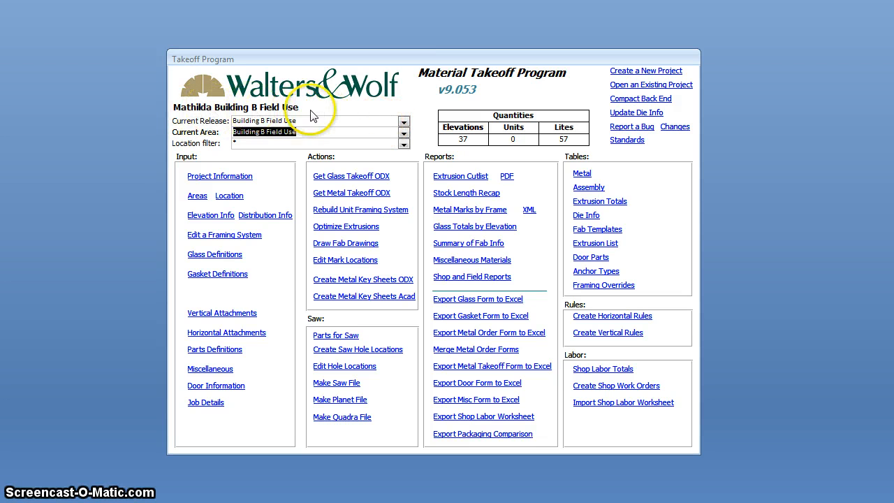
Step: Review the saved releases with their area and location filters
left_click(374, 121)
left_click(404, 123)
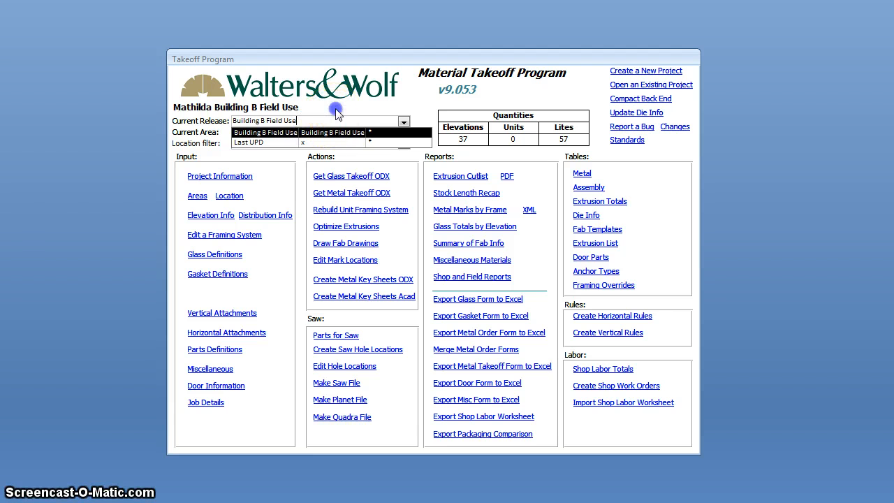
left_click(340, 119)
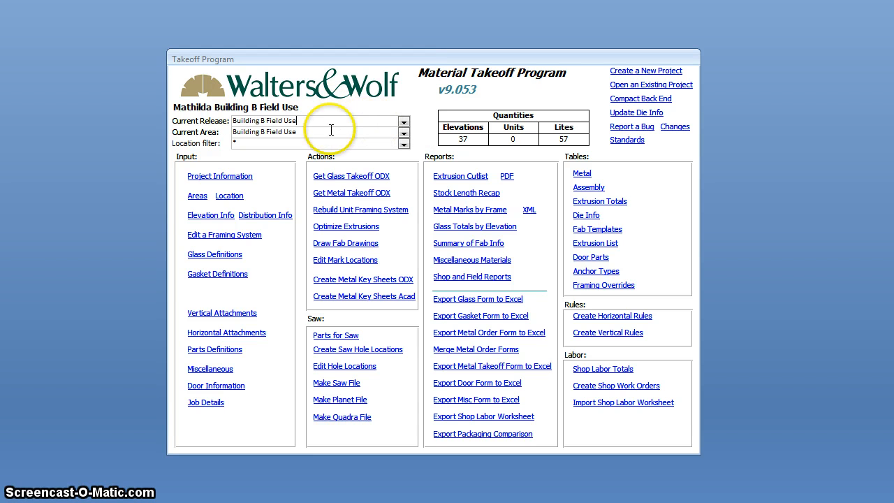
Step: Open the releases for editing and add Building C Field Use with area filter Building C Field Use and location filter *
left_click(403, 123)
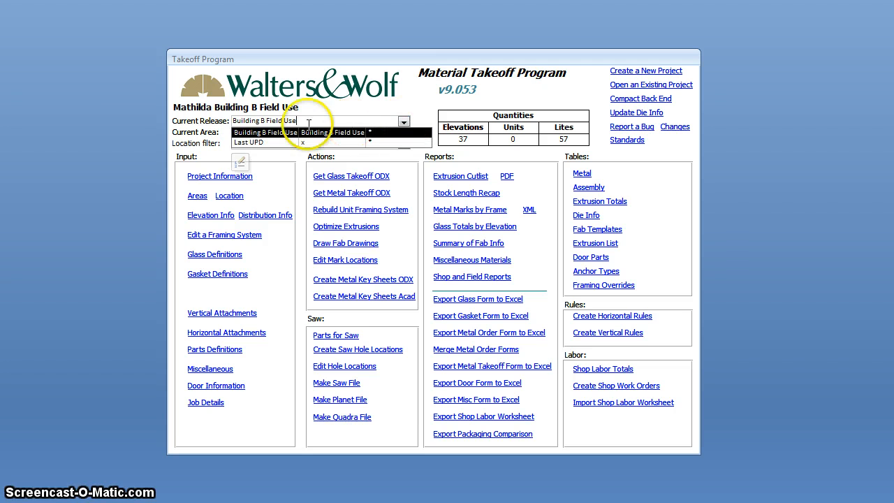
left_click(240, 163)
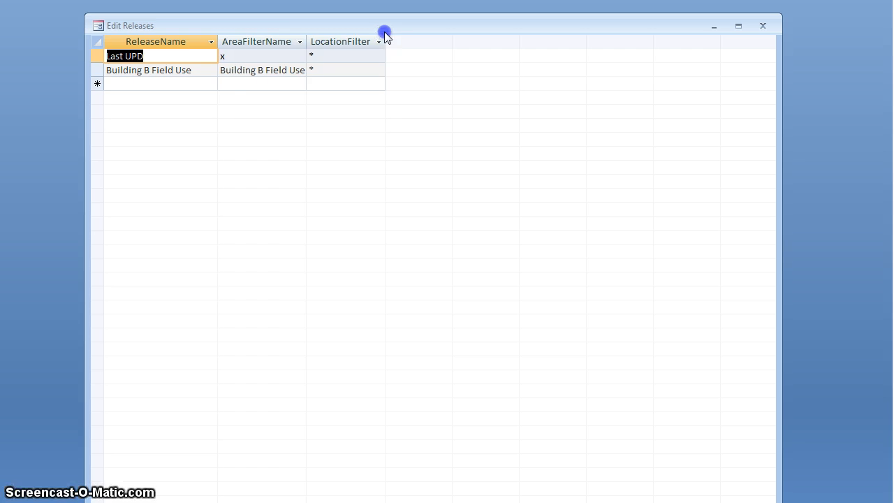
left_click(177, 85)
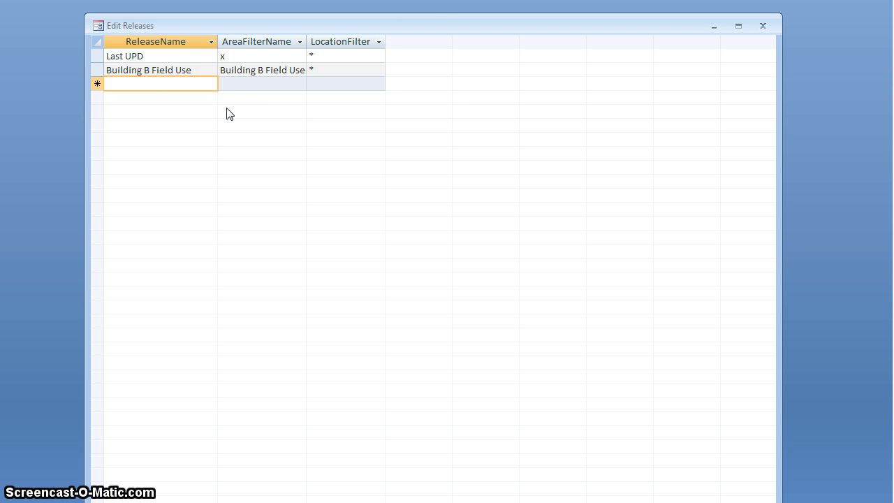
type("Building C Field Use")
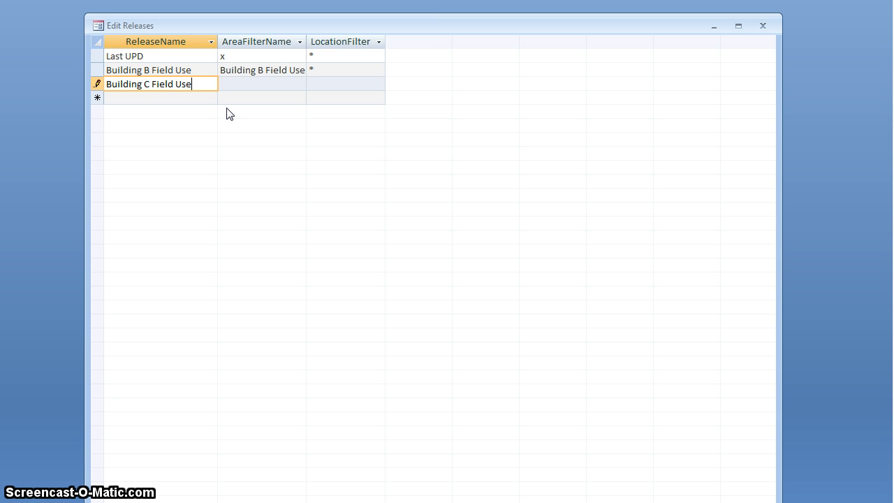
key("Tab")
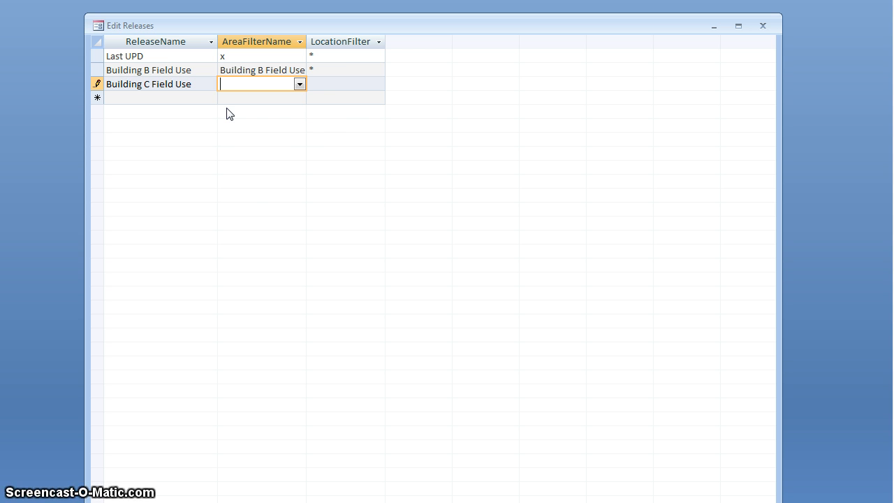
left_click(300, 85)
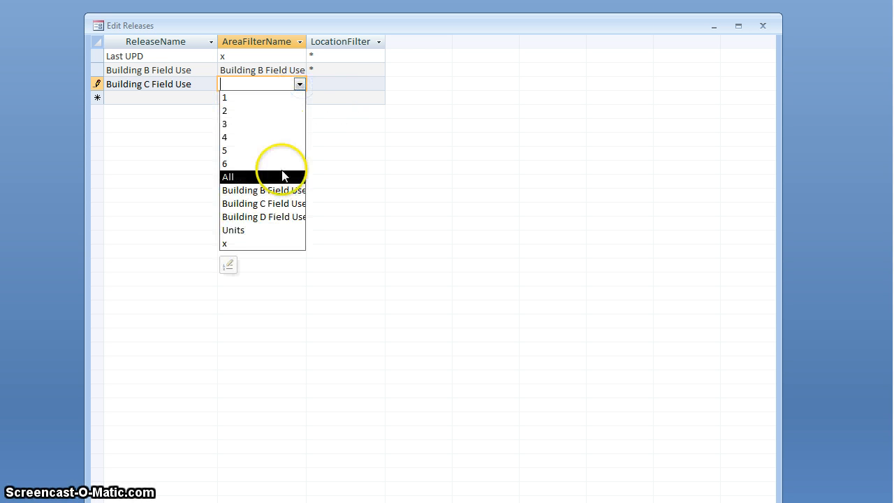
left_click(266, 203)
left_click(347, 84)
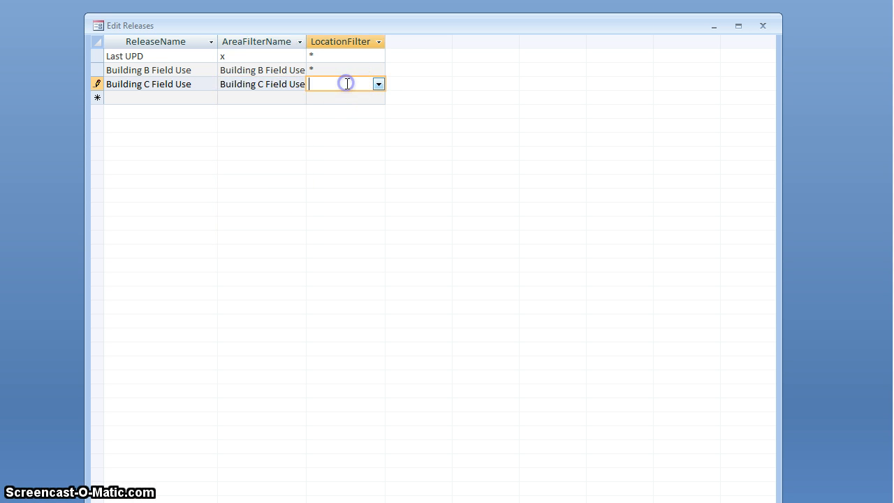
type("*")
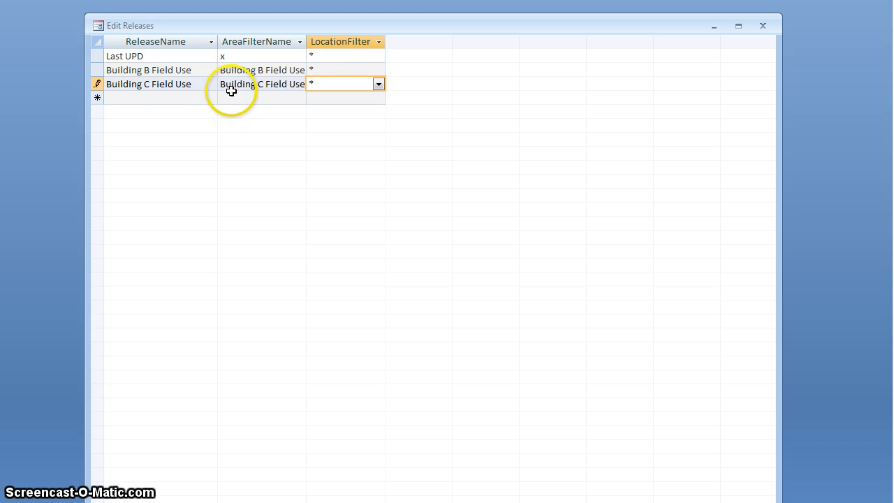
Step: Add a release named Building D Field Use with area filter Building D Field Use and location filter *, and close the release editor
left_click(173, 96)
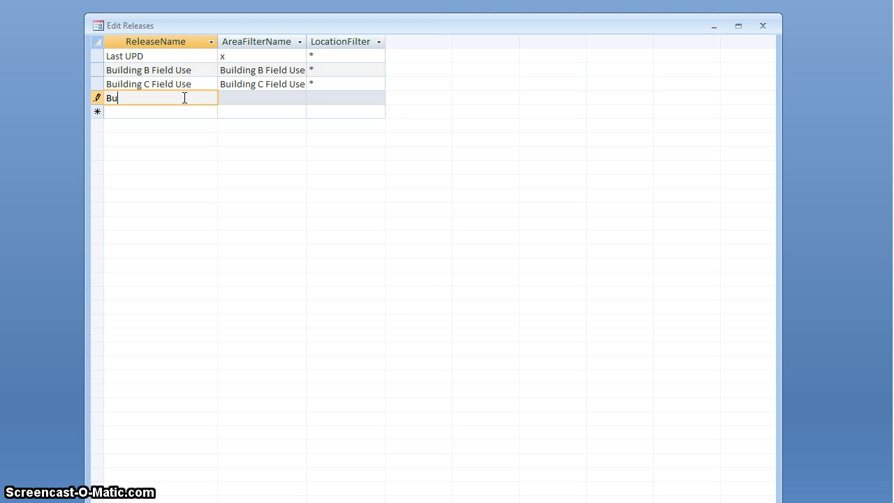
type("Building D Field Use")
left_click(299, 97)
left_click(299, 98)
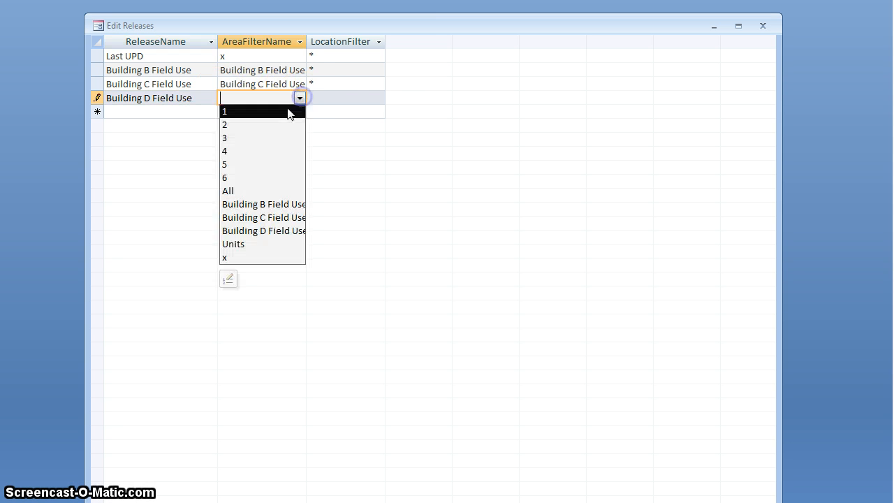
left_click(269, 230)
left_click(330, 96)
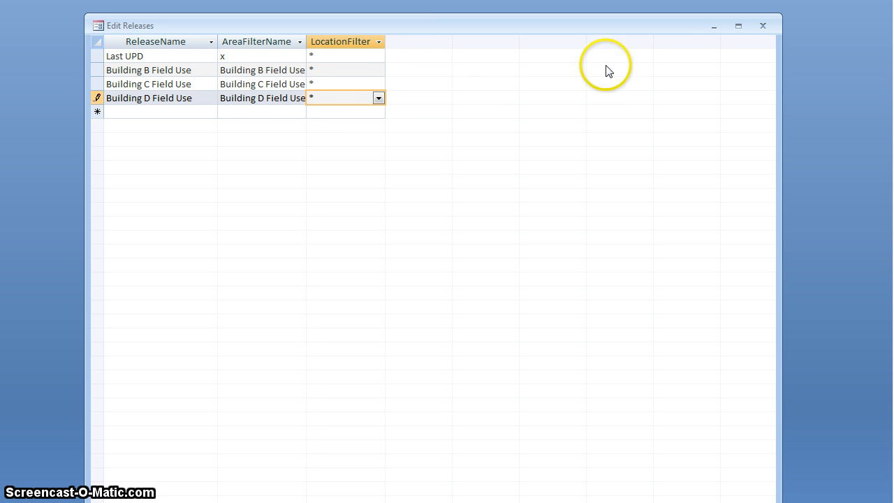
left_click(349, 82)
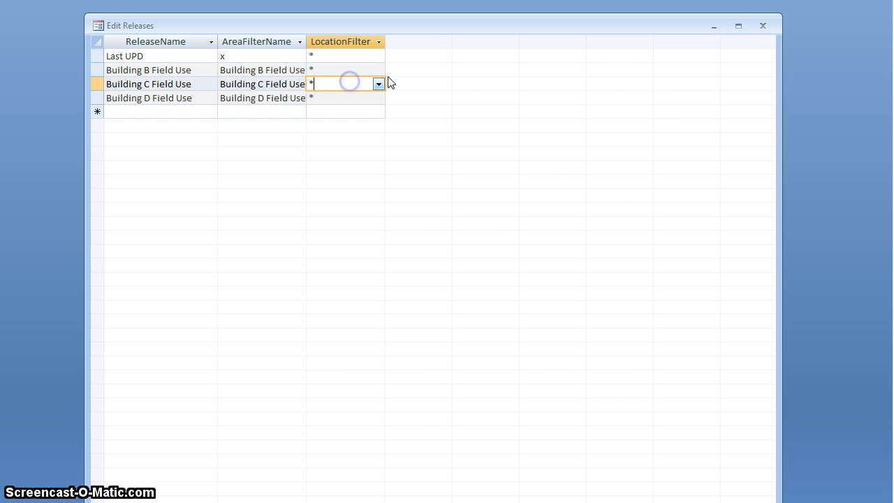
left_click(763, 27)
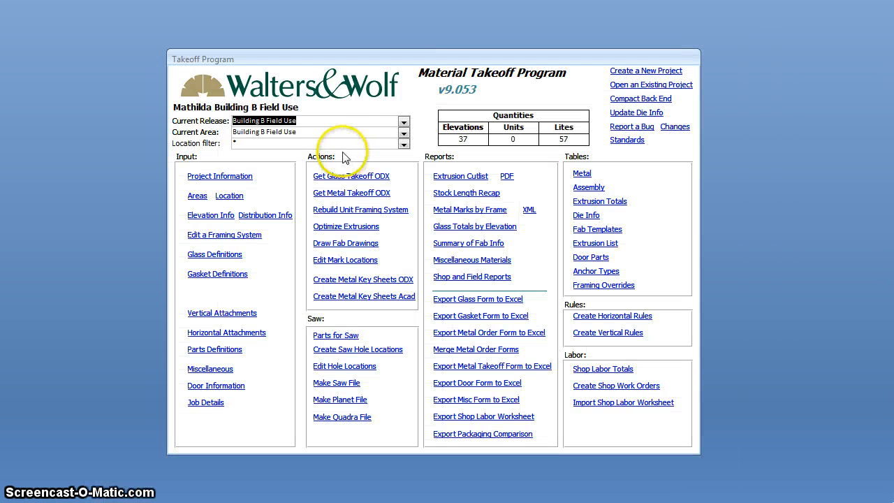
Step: Switch the current release to Building C Field Use and back to Building B Field Use to compare their quantities
left_click(404, 123)
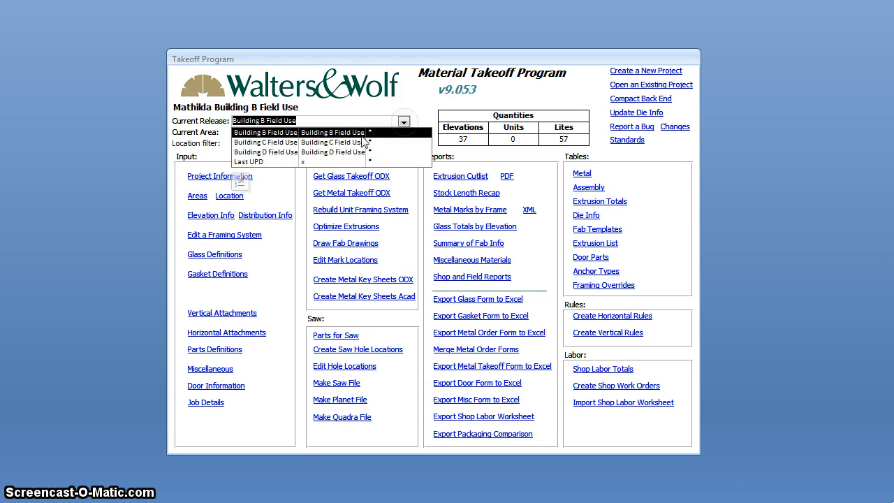
left_click(275, 142)
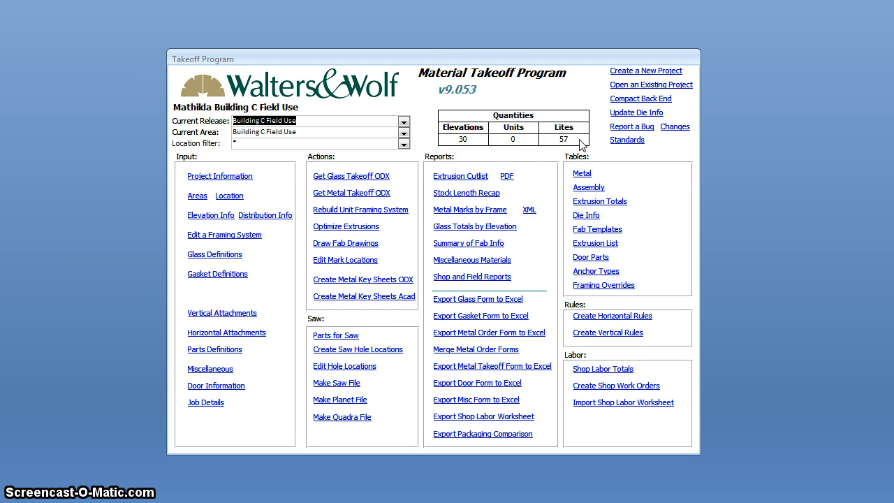
left_click(403, 122)
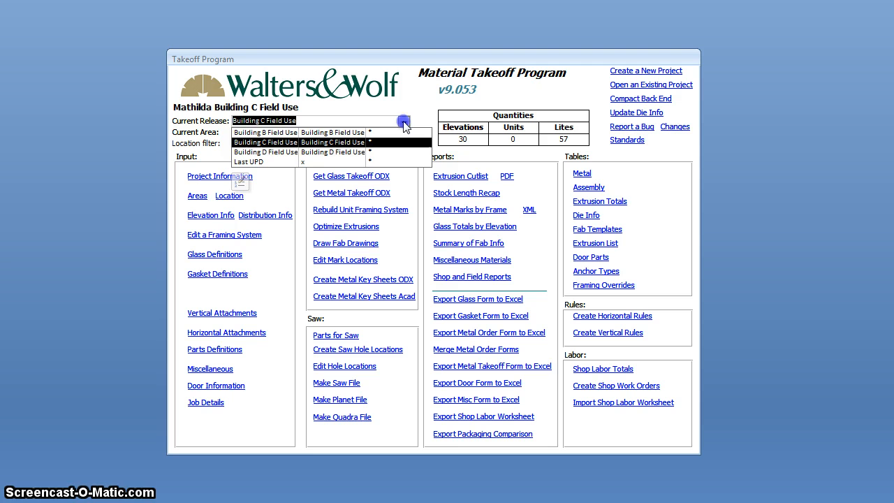
left_click(313, 133)
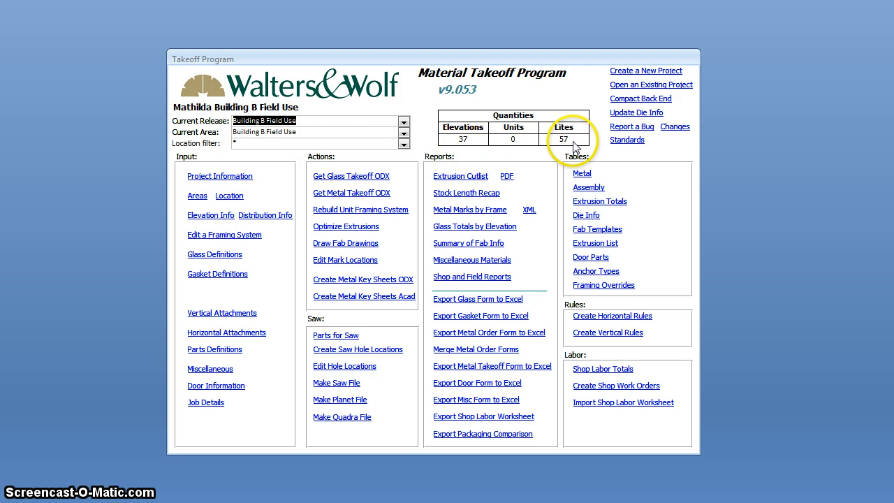
Step: Switch the current release to Last UPD and check the Group entry of elevation UC010 in the elevation info
left_click(403, 122)
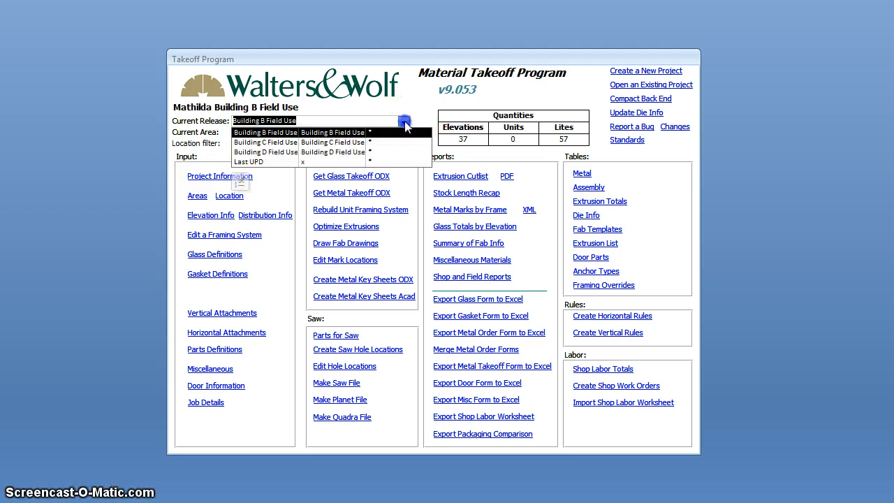
left_click(278, 170)
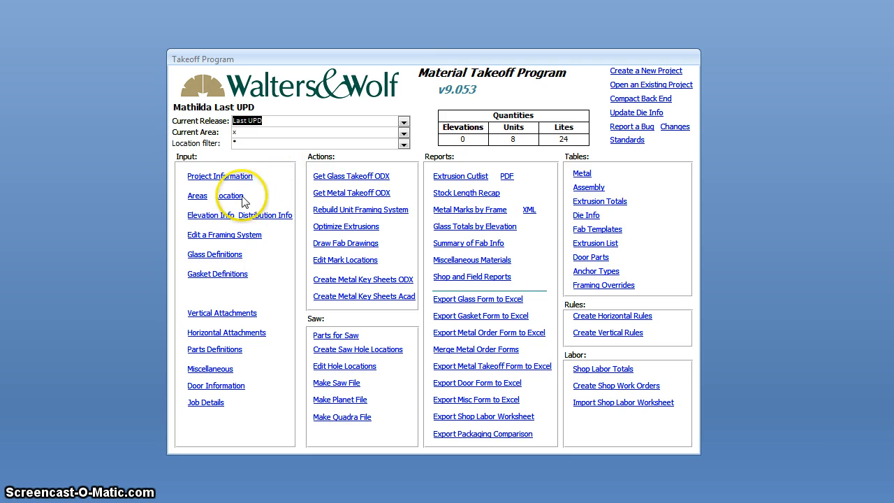
left_click(211, 216)
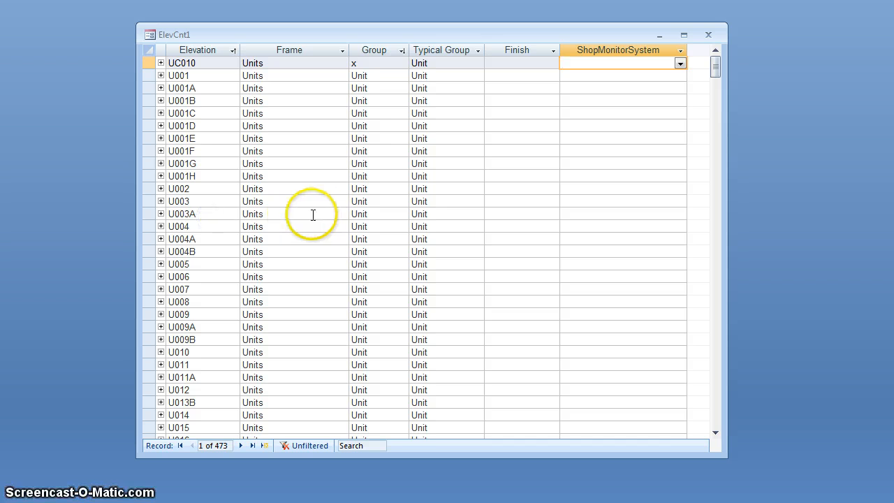
left_click(376, 65)
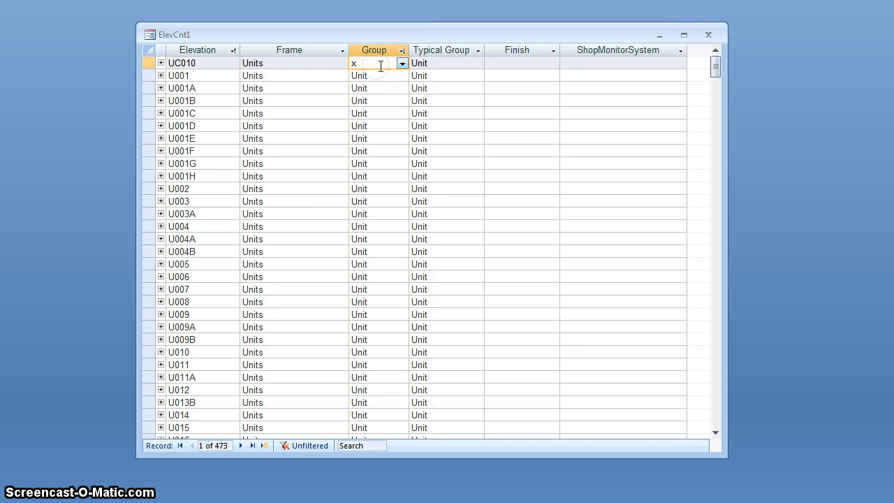
left_click(332, 64)
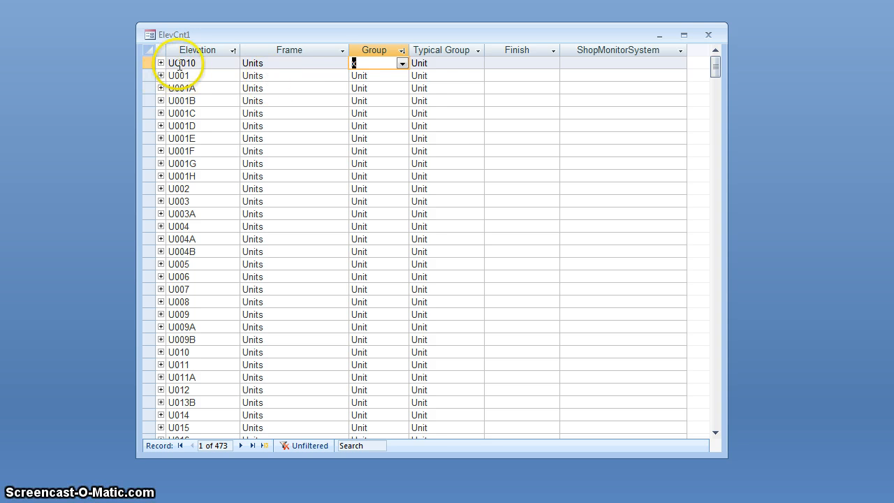
left_click(708, 34)
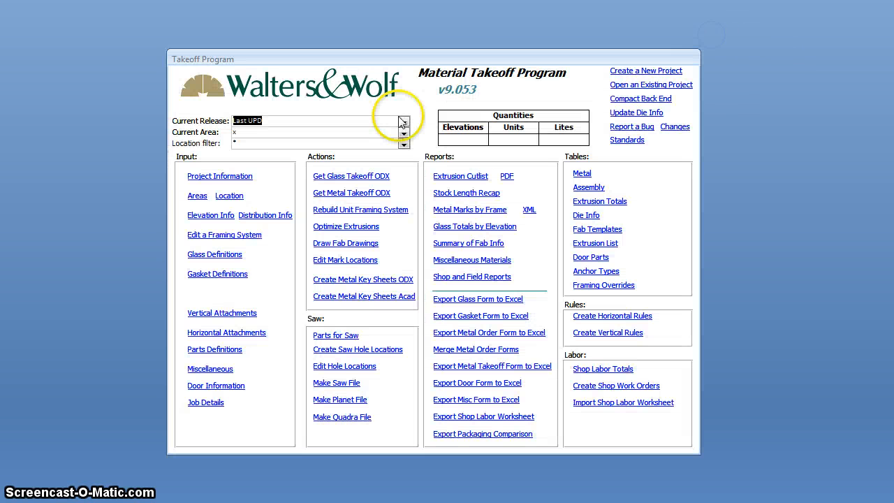
Step: Select the Building C Field Use release and compare the Group and Typical Group columns in the elevation info
left_click(403, 121)
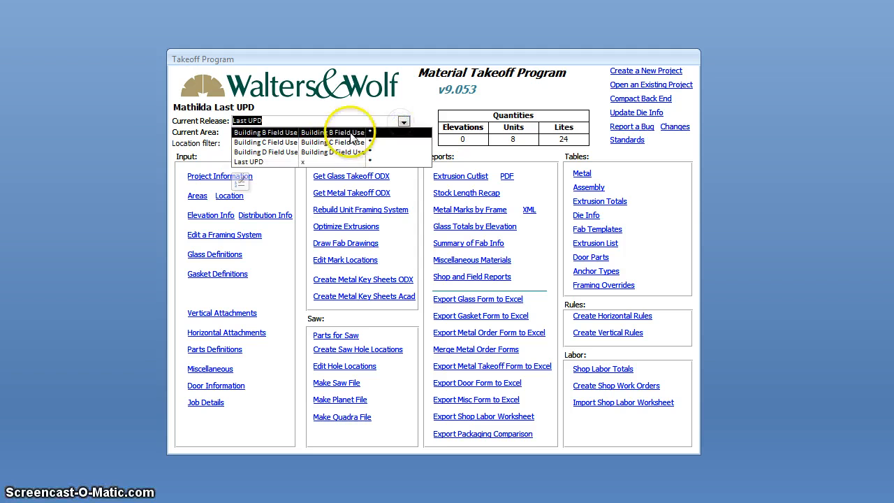
left_click(325, 142)
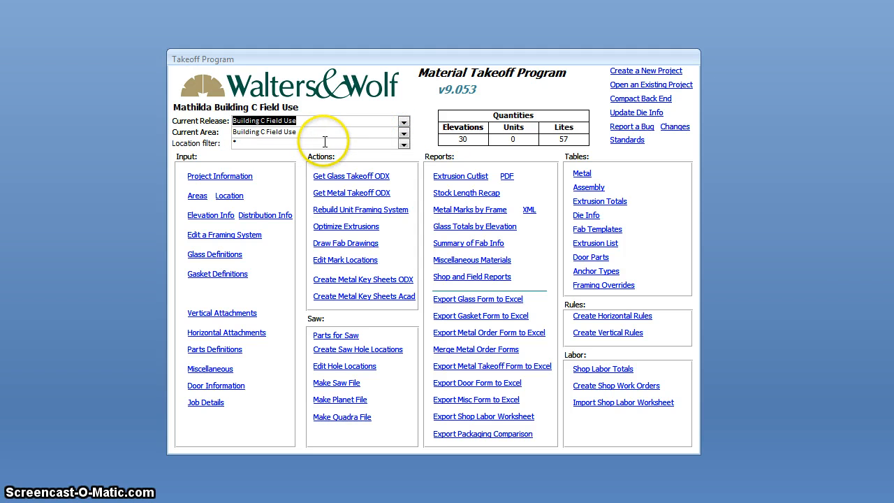
left_click(204, 216)
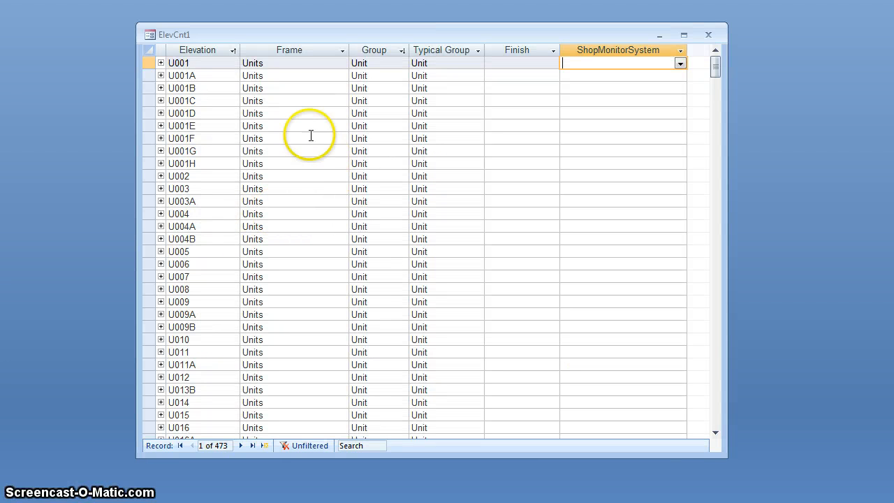
left_click(381, 66)
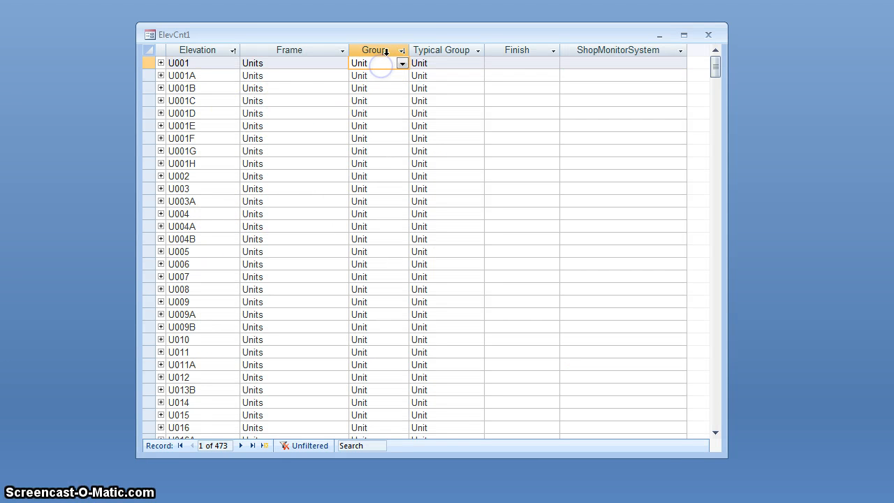
left_click(440, 49)
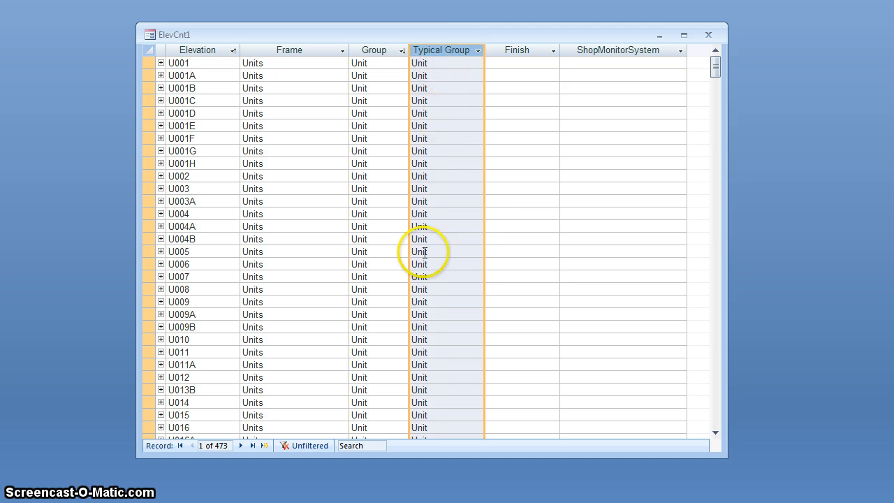
left_click(376, 51)
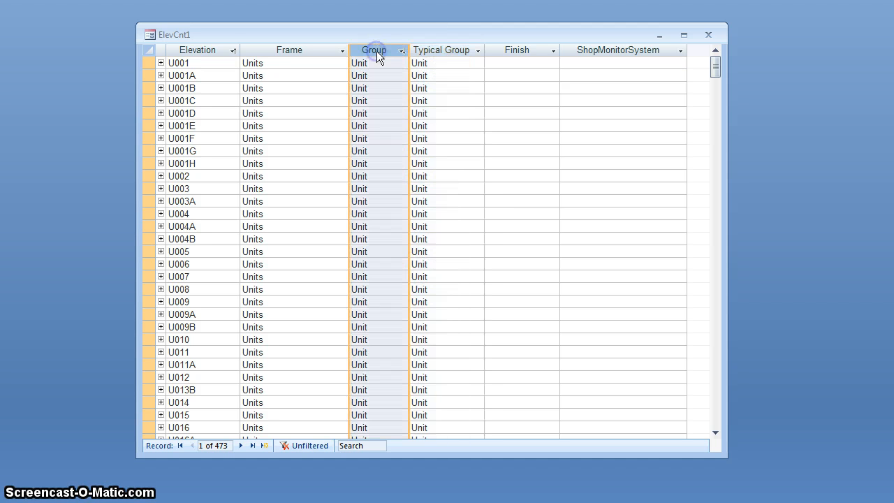
left_click(385, 77)
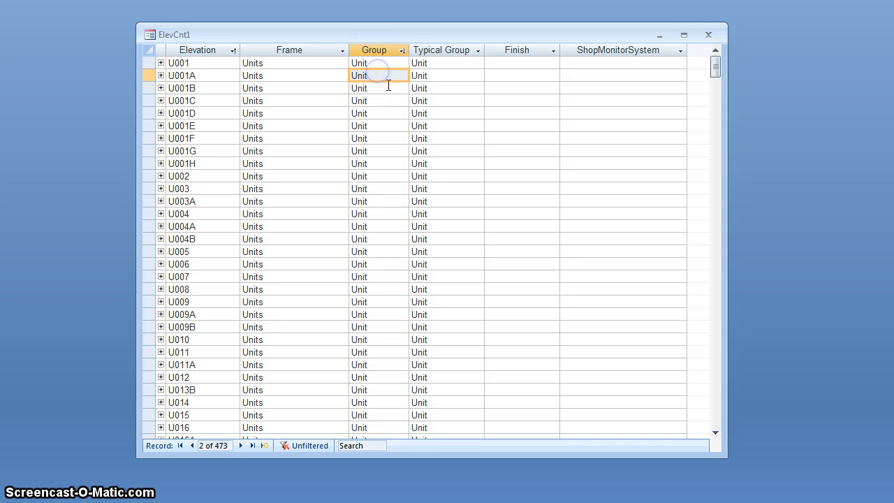
Step: Examine the Group values down the elevation list, from the unit elevations through the D, C and B elevations
scroll(388, 85, "down", 7)
scroll(388, 85, "down", 20)
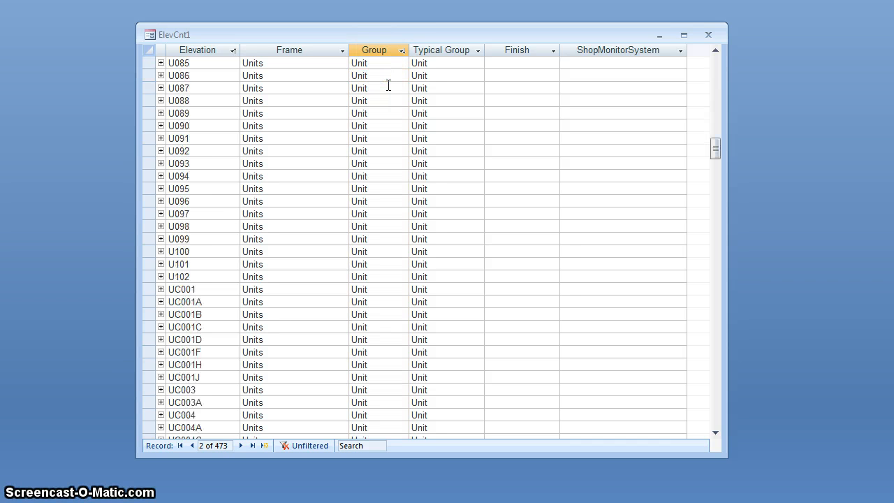
scroll(388, 85, "down", 20)
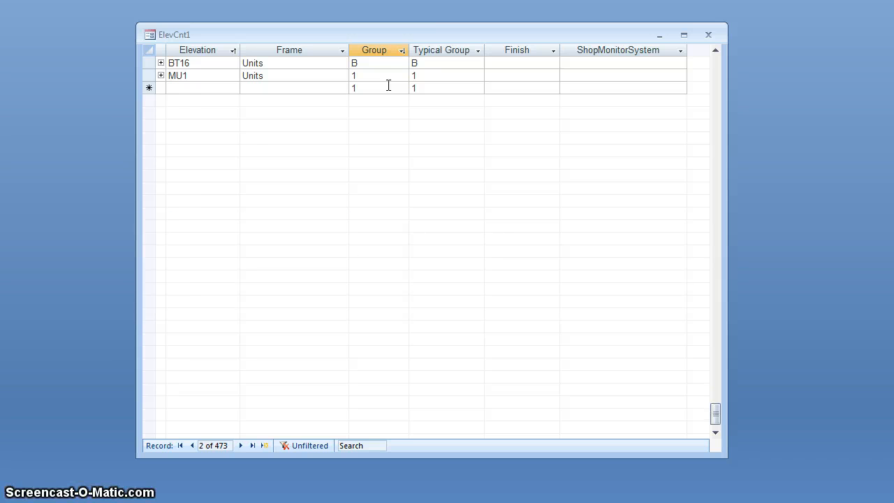
scroll(388, 85, "up", 10)
scroll(389, 85, "up", 20)
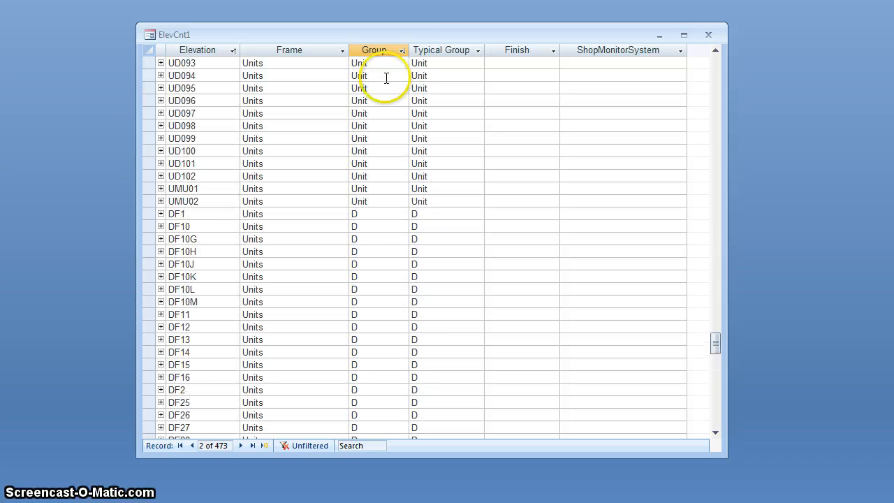
scroll(380, 103, "down", 2)
left_click(377, 148)
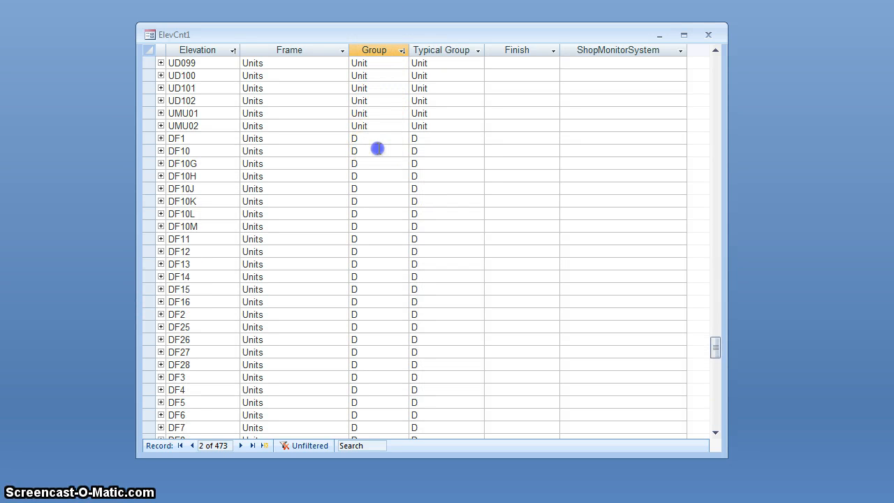
scroll(378, 149, "down", 5)
scroll(377, 148, "down", 7)
left_click(379, 180)
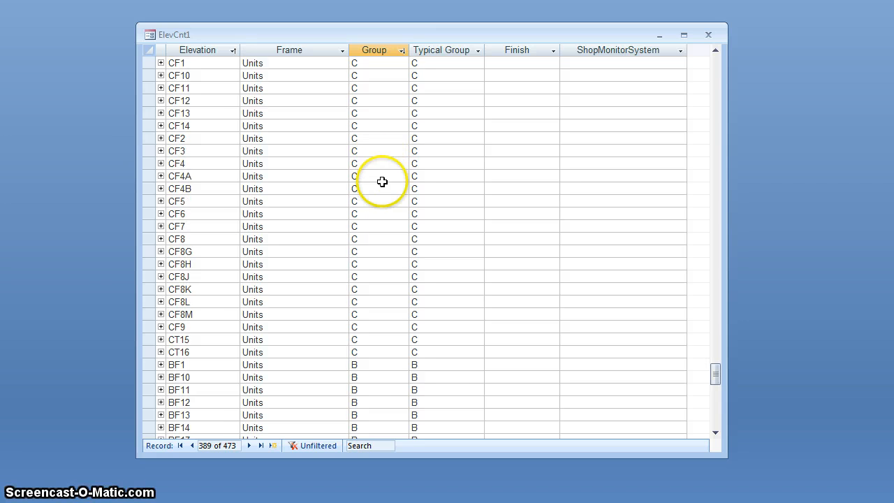
scroll(382, 185, "down", 10)
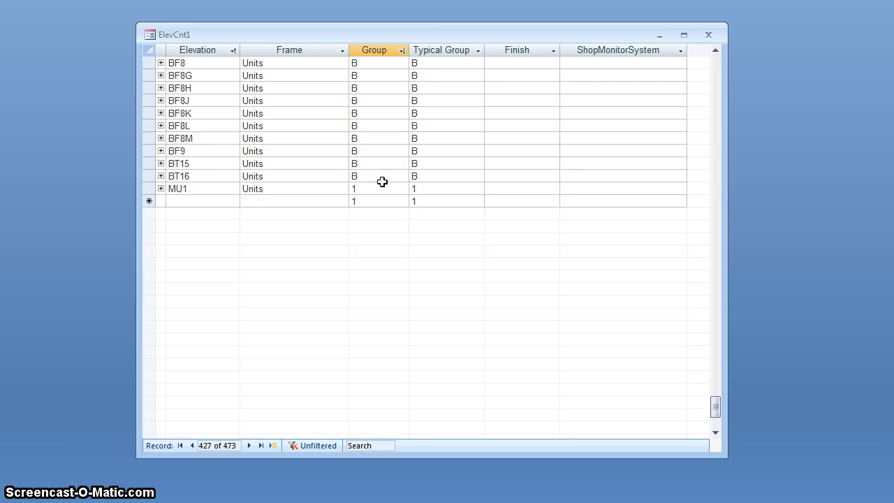
Step: Locate elevation UC010 among the unit elevations, check its Group entry, and close the elevation info
scroll(382, 183, "up", 20)
scroll(382, 182, "up", 20)
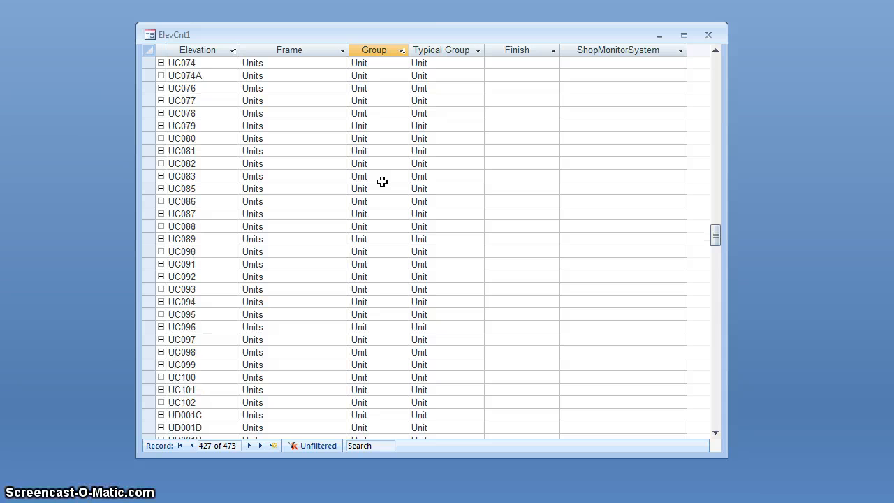
scroll(382, 181, "up", 15)
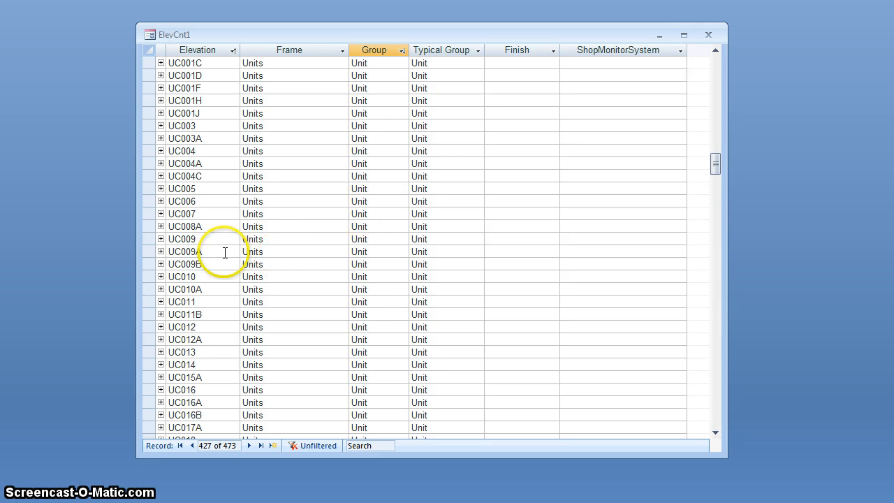
left_click(149, 276)
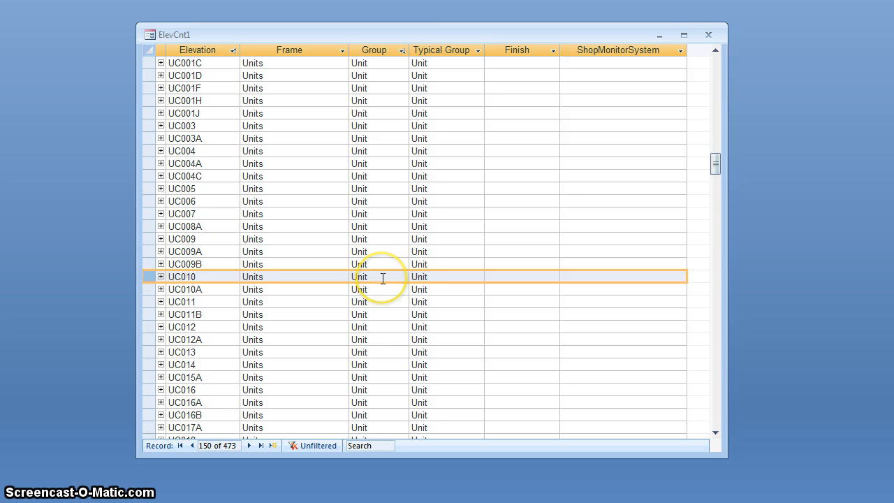
scroll(382, 278, "up", 5)
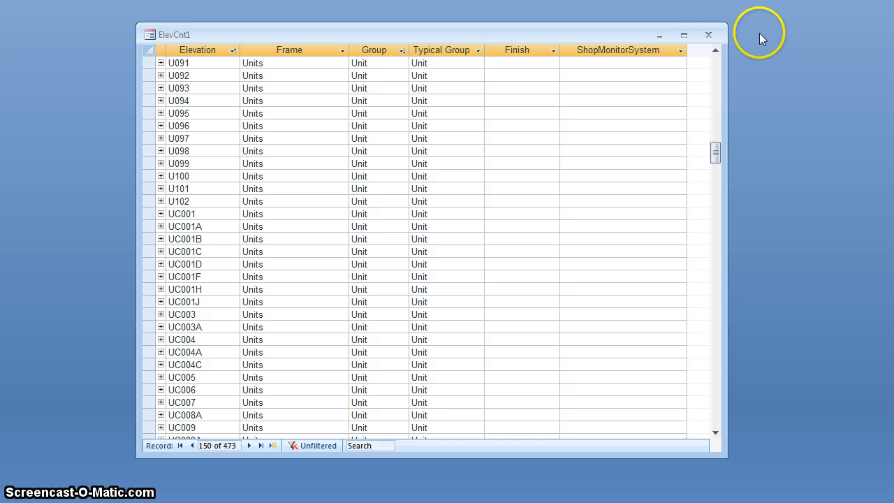
left_click(710, 30)
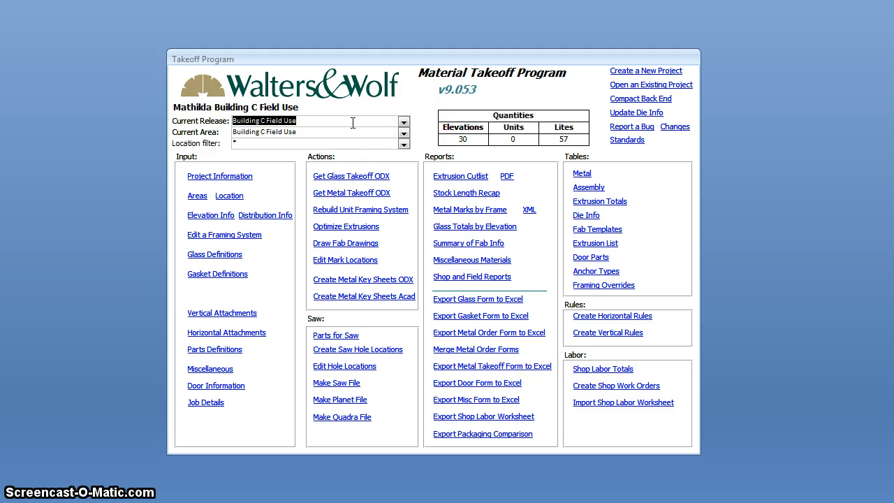
Step: Set the current area to Units and look through the available location filter entries down to the building C drawings
left_click(403, 136)
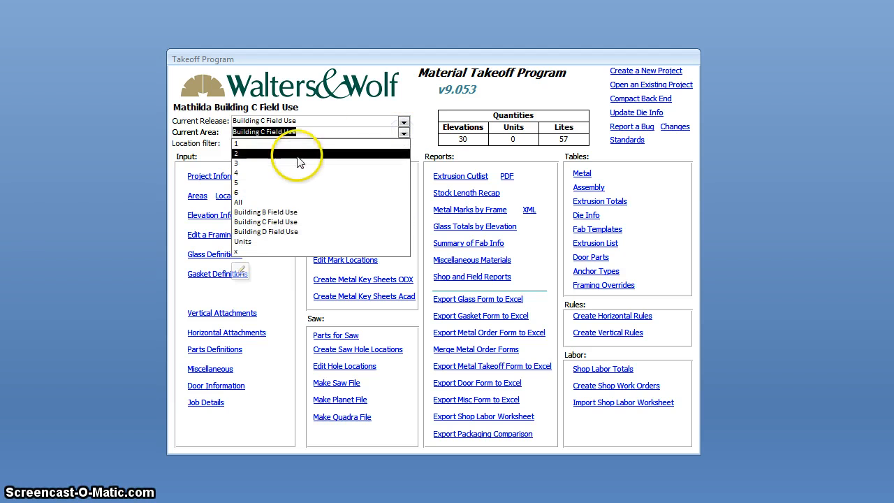
left_click(283, 242)
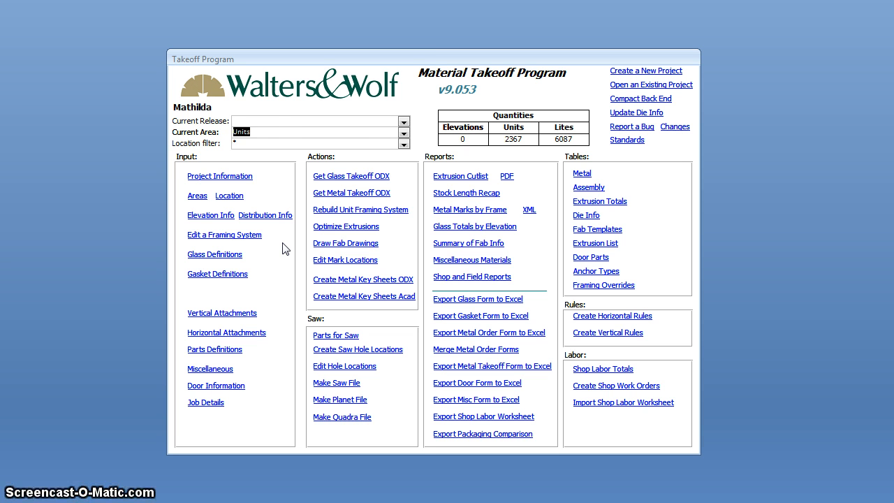
left_click(260, 140)
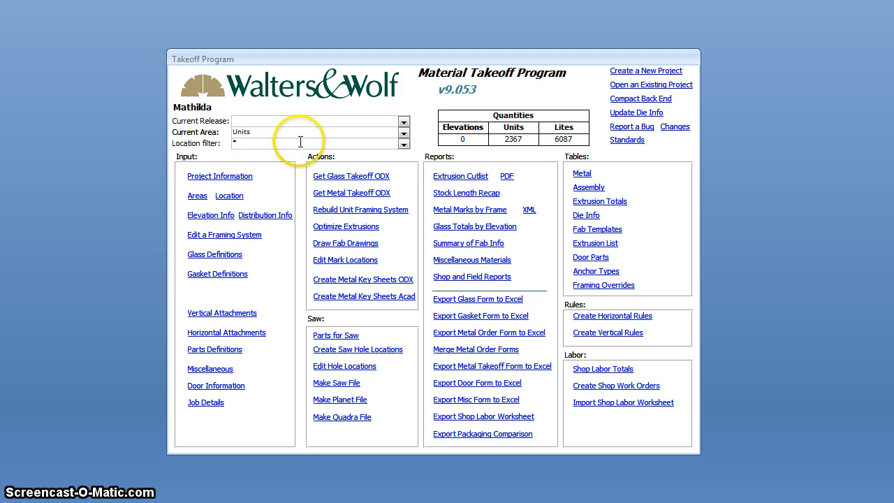
left_click(404, 144)
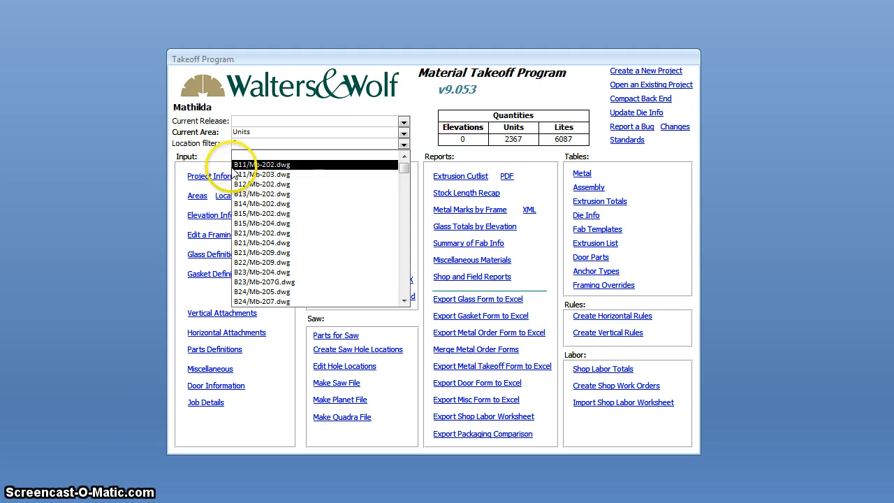
type("*")
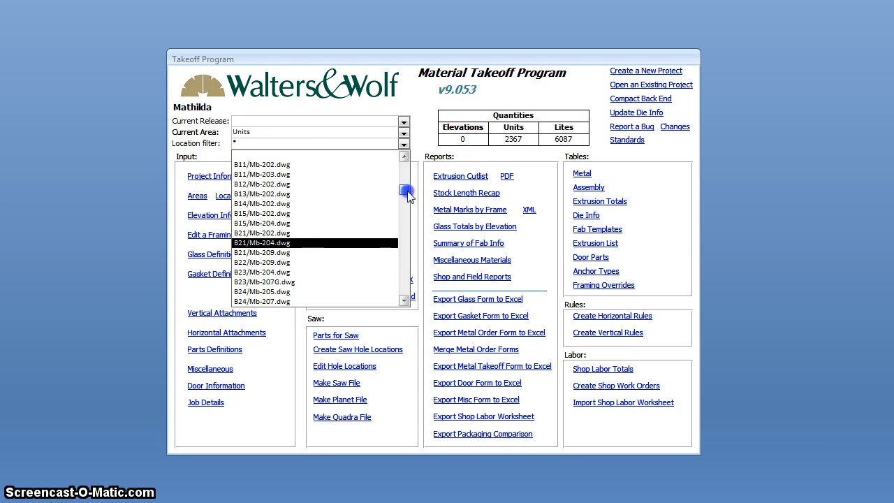
left_click_drag(407, 195, 405, 185)
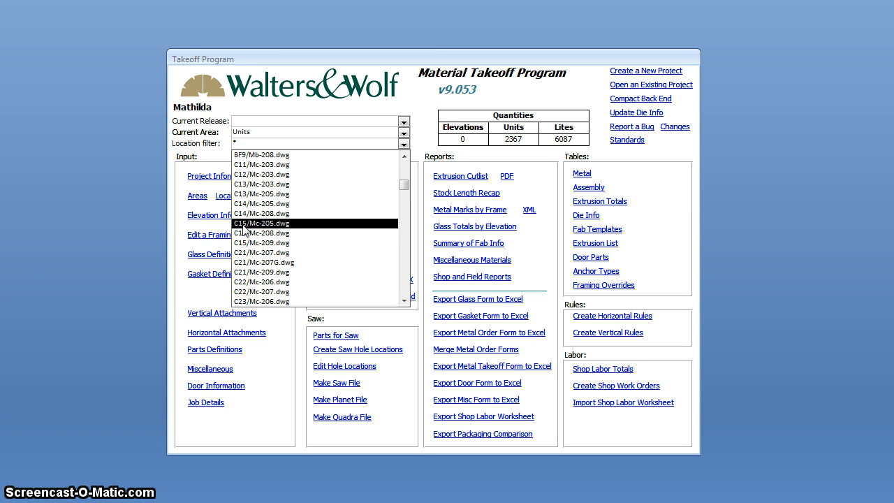
Step: Set the location filter to D1* for the Units area
left_click(280, 143)
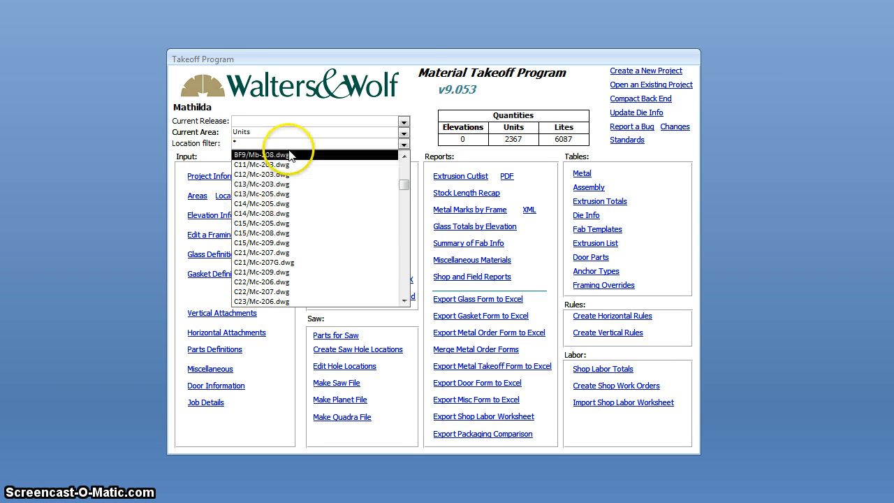
left_click(278, 132)
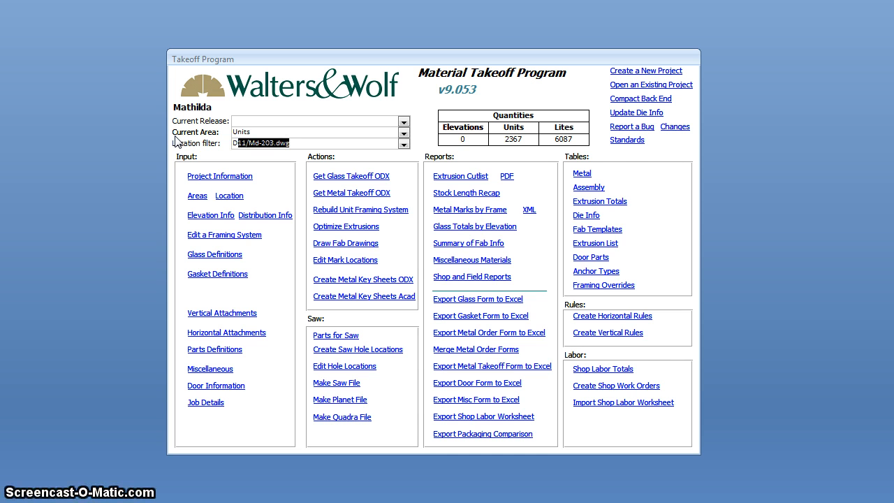
type("1*")
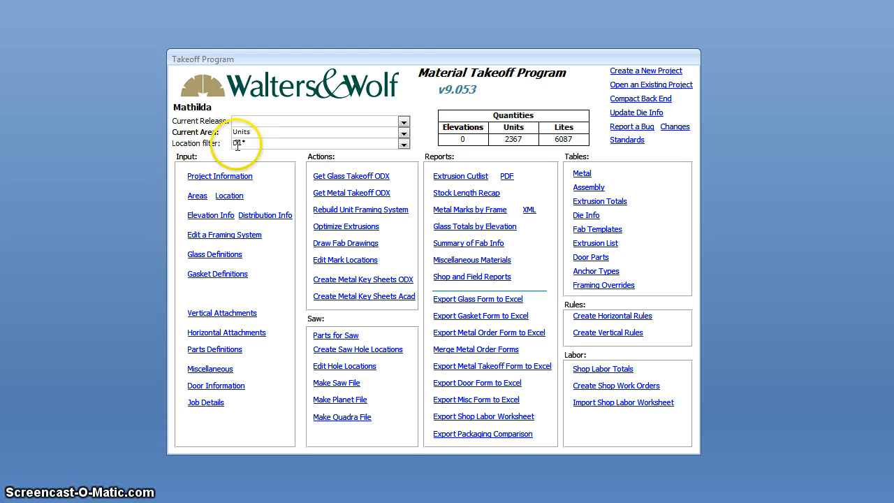
left_click_drag(238, 144, 231, 144)
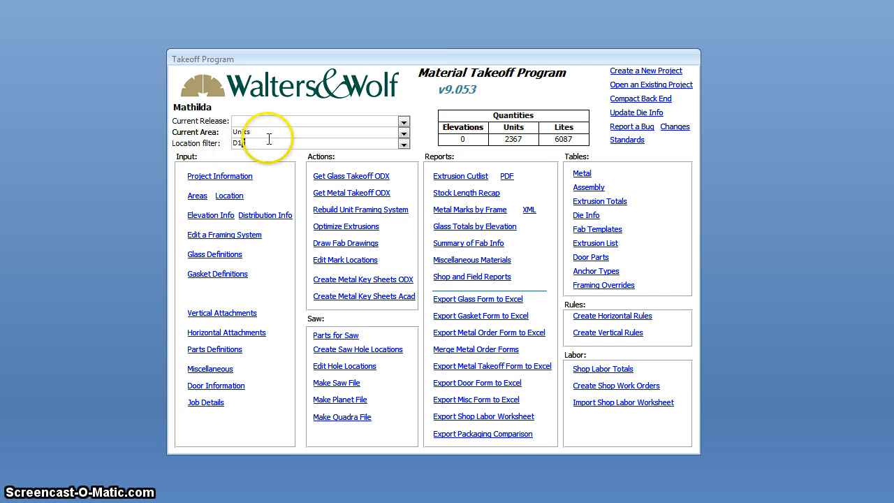
Step: Create a new release named "Building D Units Week 1" with the current area and location filter settings
left_click(281, 121)
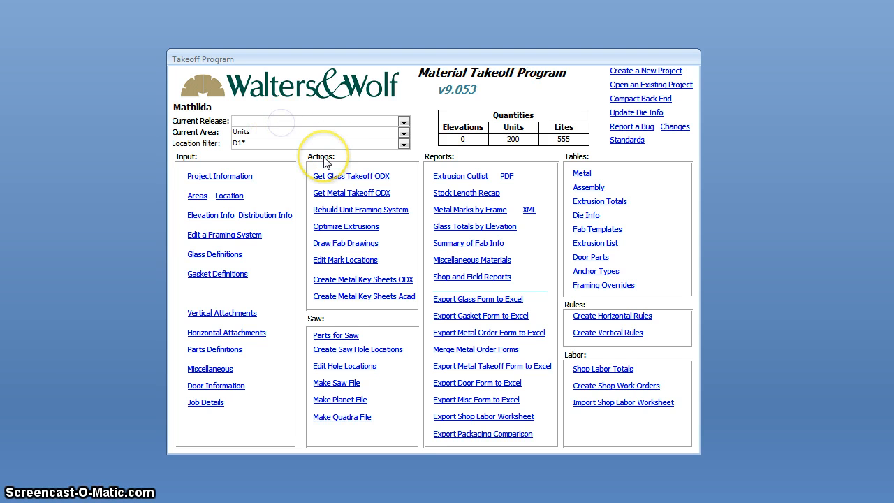
type("B")
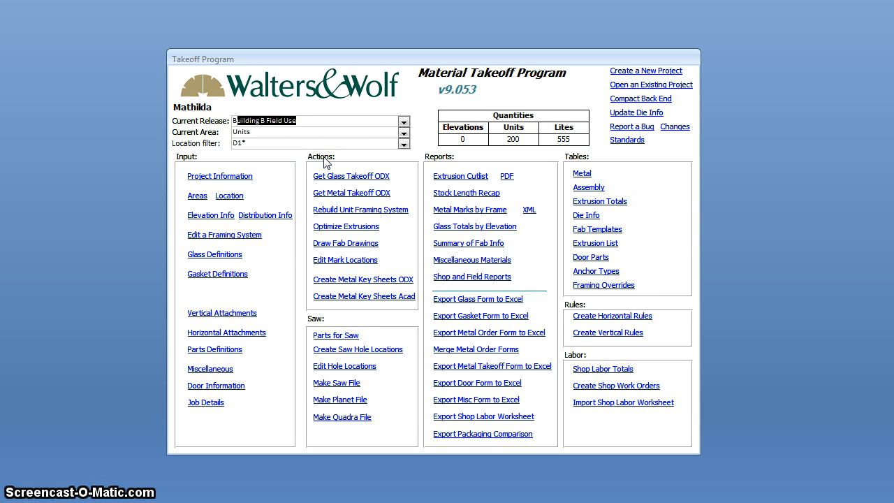
type("uilding D Units Wee")
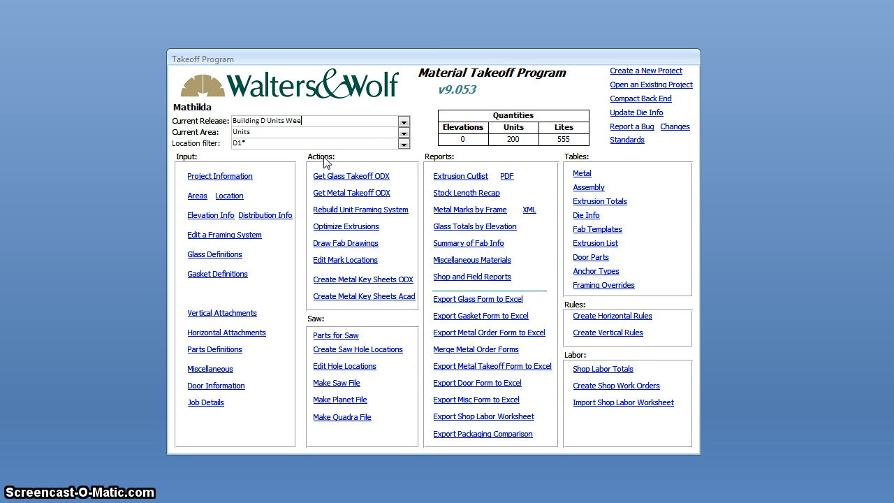
type("k 1")
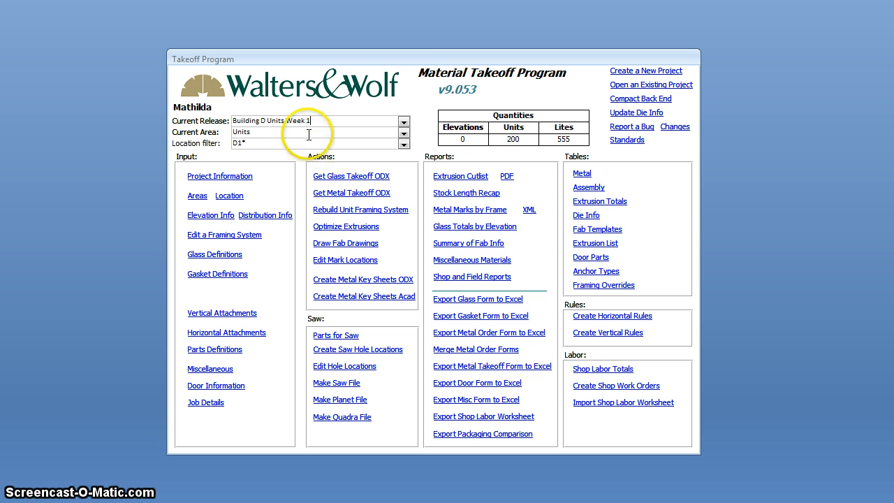
left_click(300, 133)
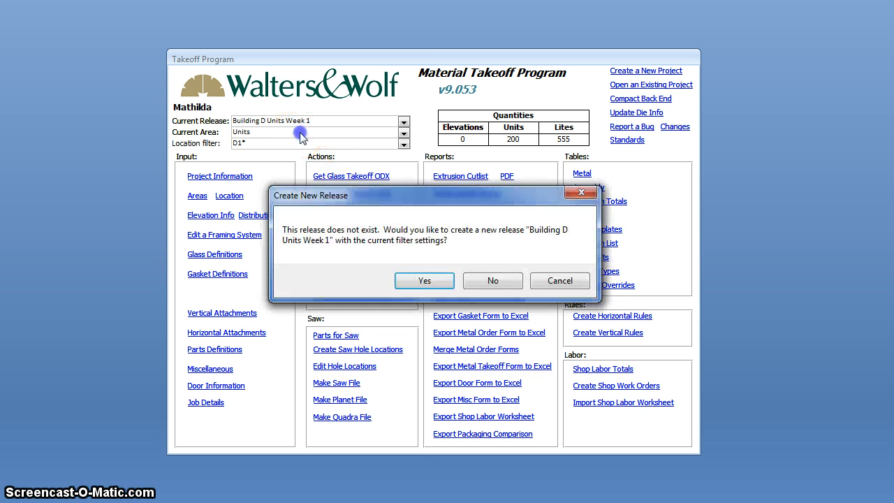
left_click(428, 282)
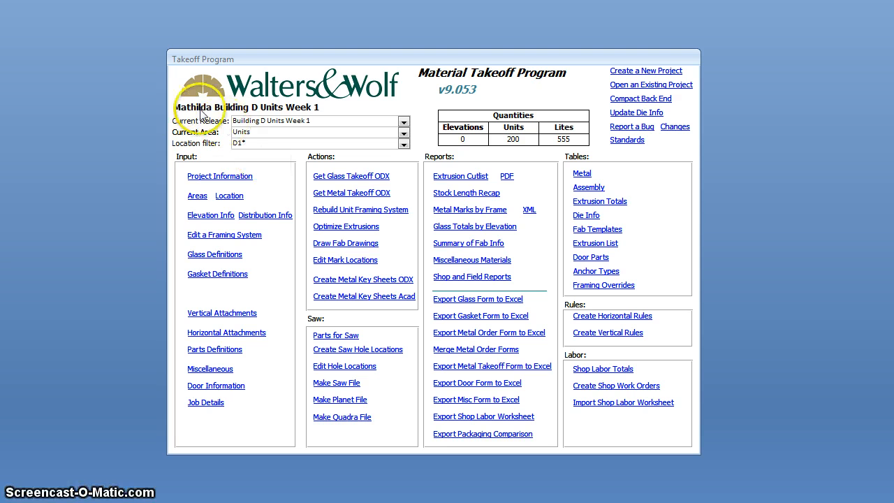
Step: Change the location filter to D2* while keeping the Units area
left_click(250, 142)
left_click(241, 143)
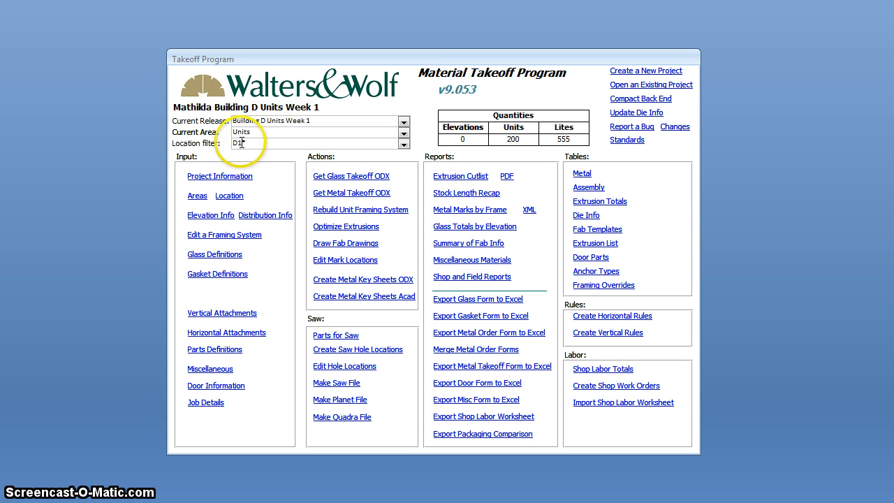
left_click(241, 143)
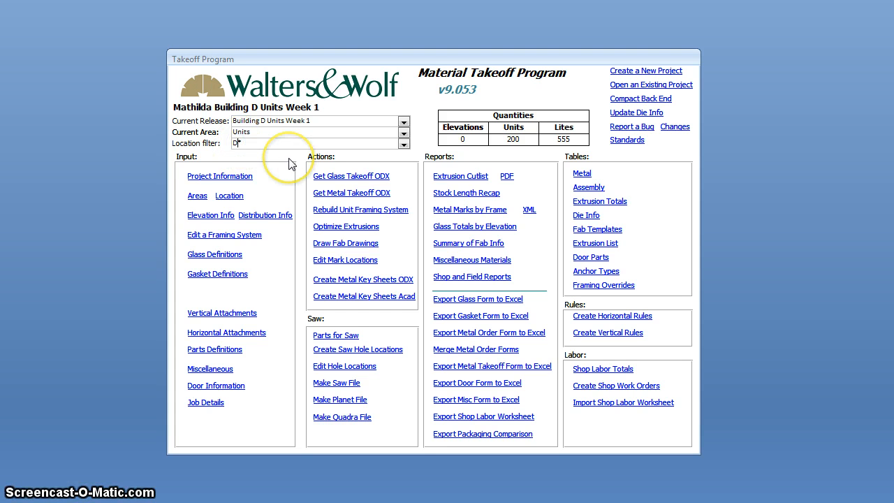
type("2")
left_click(265, 134)
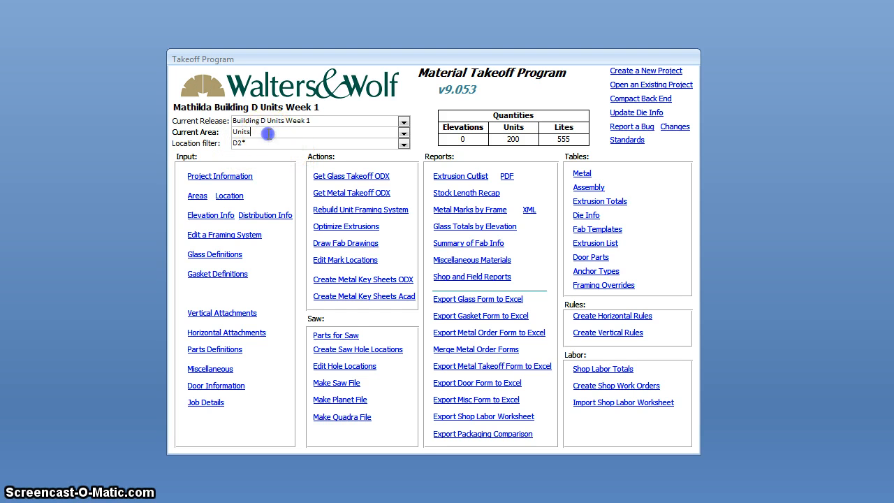
Step: Create a new release named "Building D Units Week 2" from the current filter settings
left_click(281, 123)
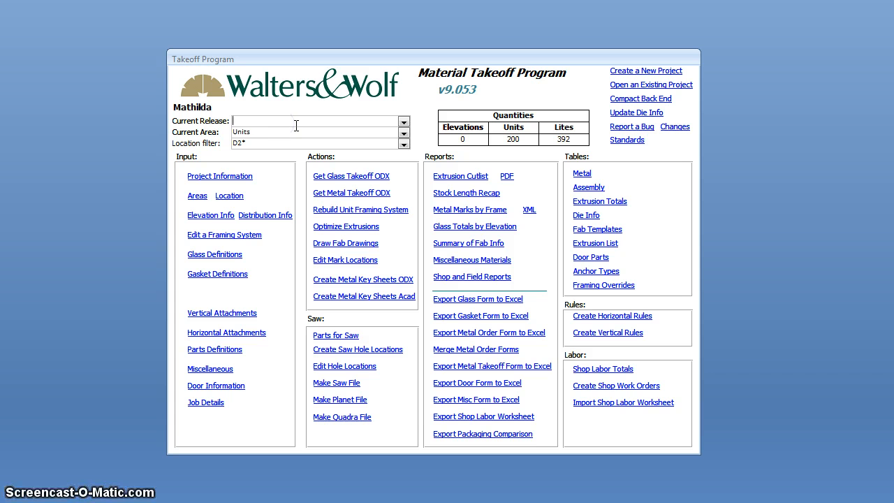
type("Bui")
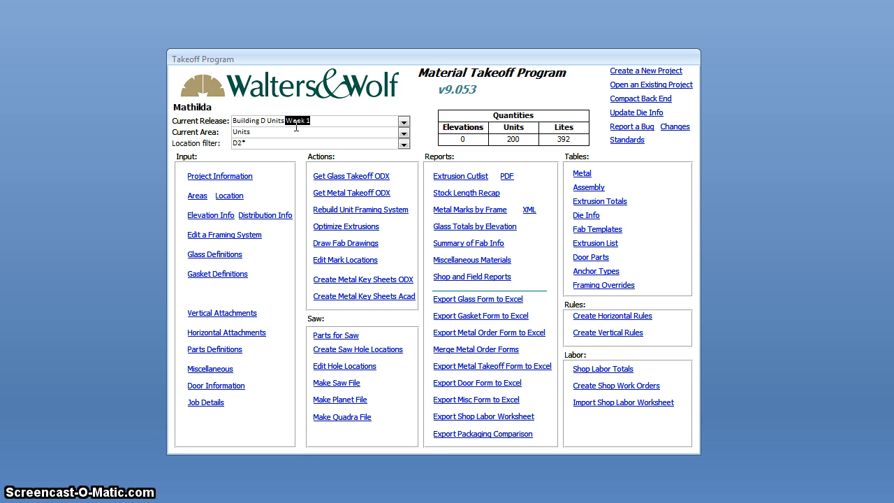
type("lding D Units Week")
left_click(348, 127)
left_click(351, 137)
left_click(428, 279)
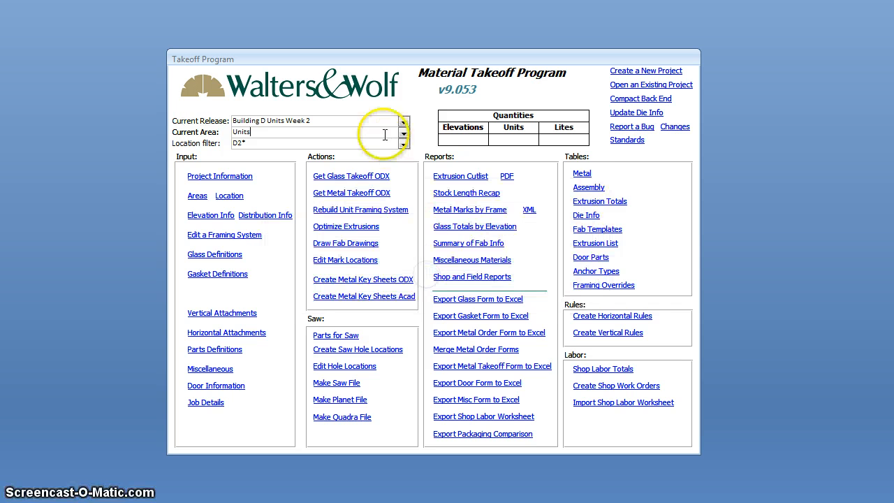
Step: Open the release list for editing and enter "Building D Units Week 3" as the release name of a new record
left_click(403, 123)
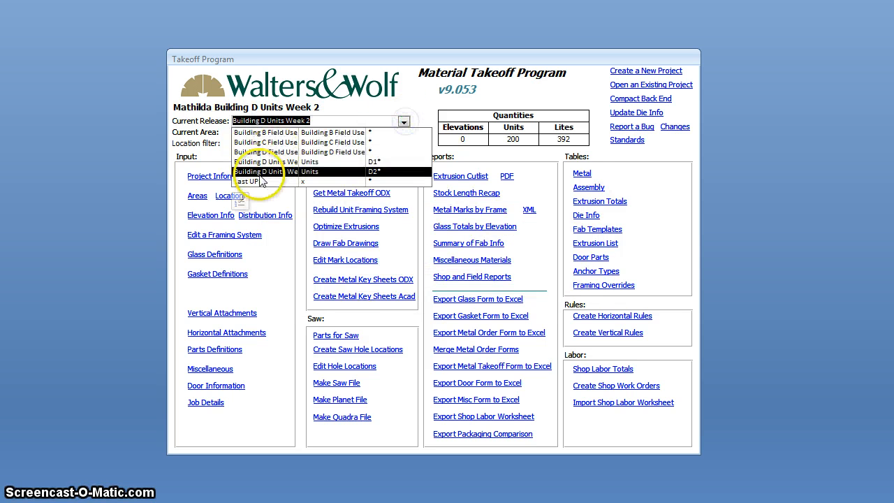
left_click(239, 201)
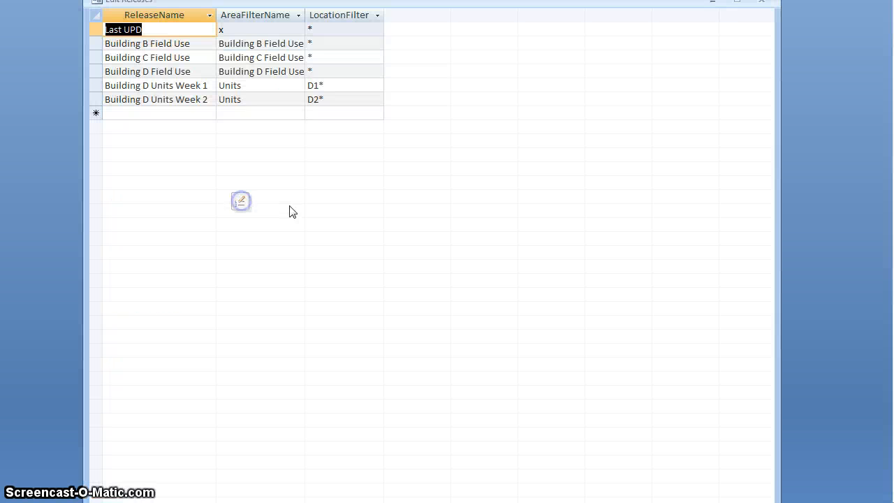
left_click(160, 113)
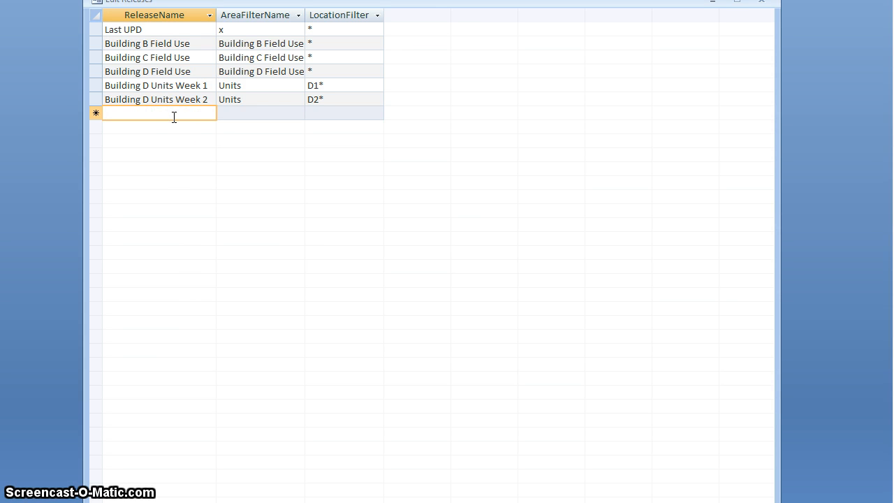
type("Build")
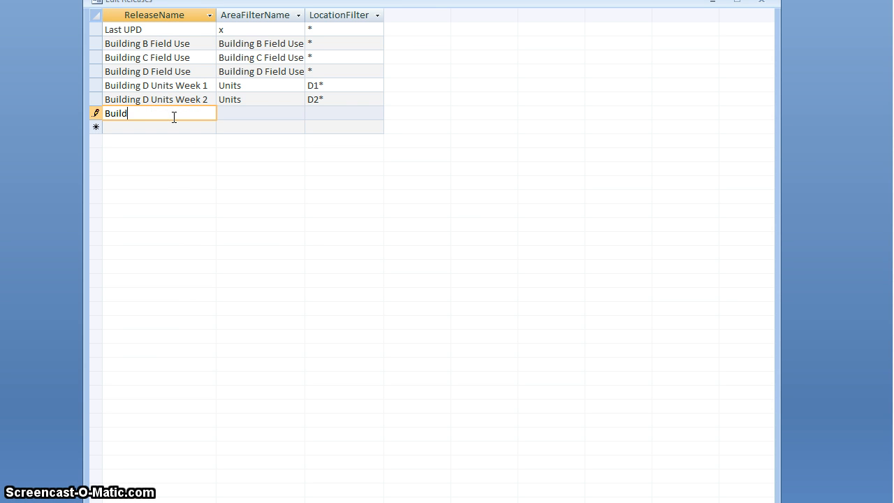
type("ing D Units Week 3")
key("Down")
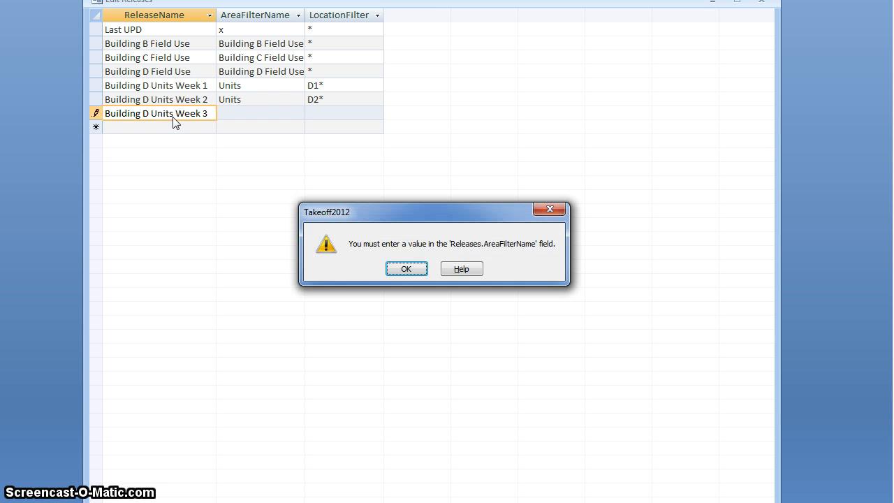
left_click(406, 269)
Step: Assign the Units area and the location filter D3* to the Building D Units Week 3 release
left_click(257, 114)
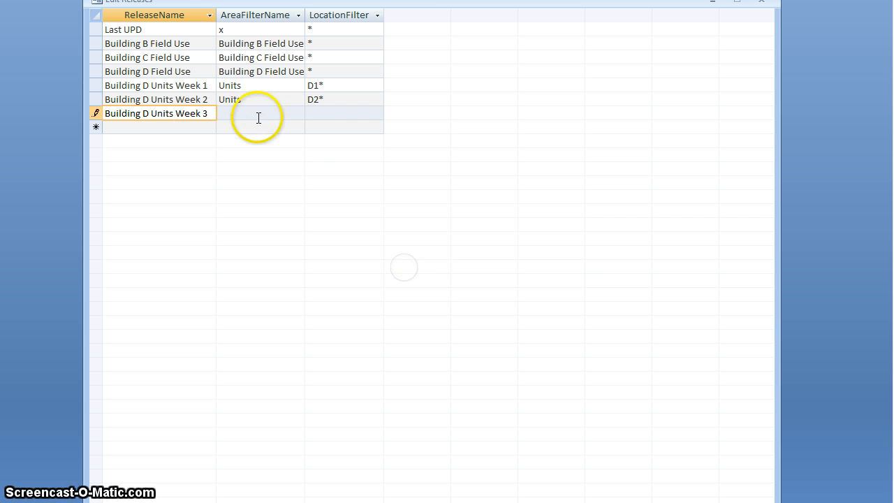
left_click(298, 113)
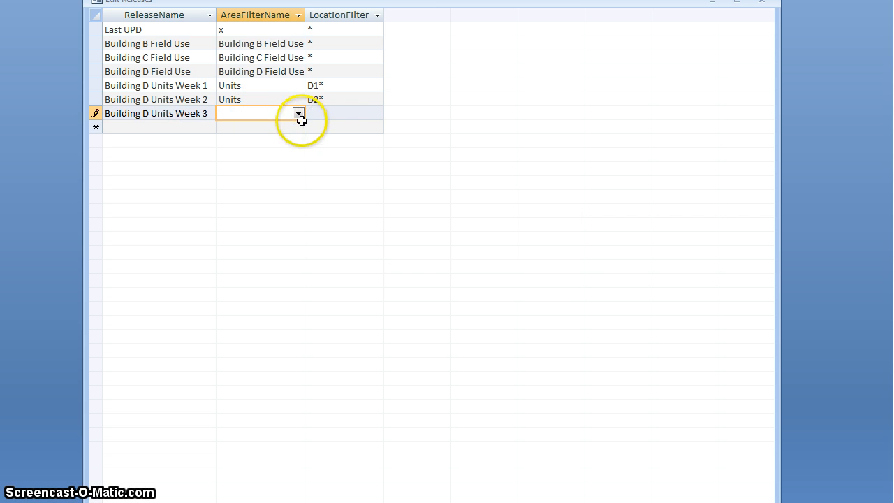
left_click(404, 268)
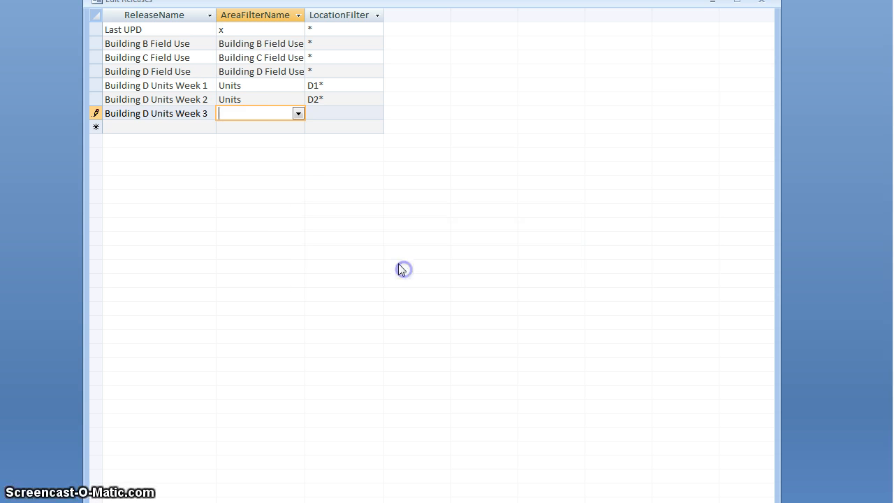
left_click(298, 114)
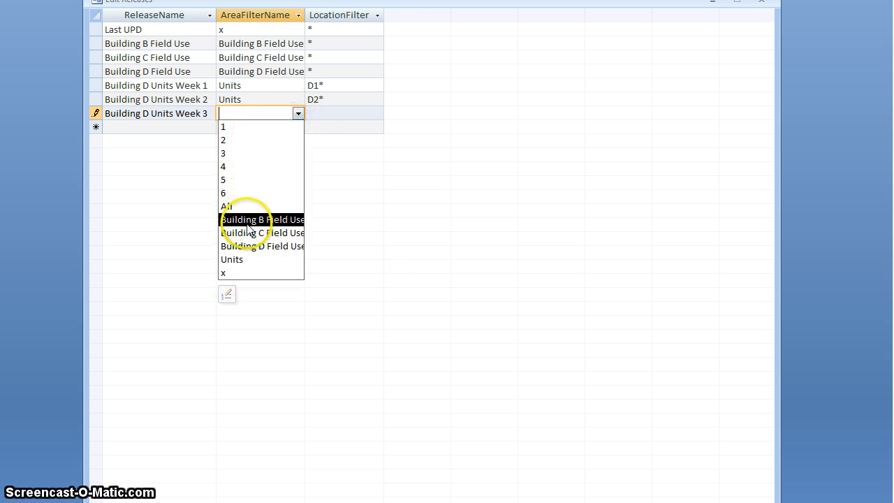
left_click(239, 258)
left_click(329, 113)
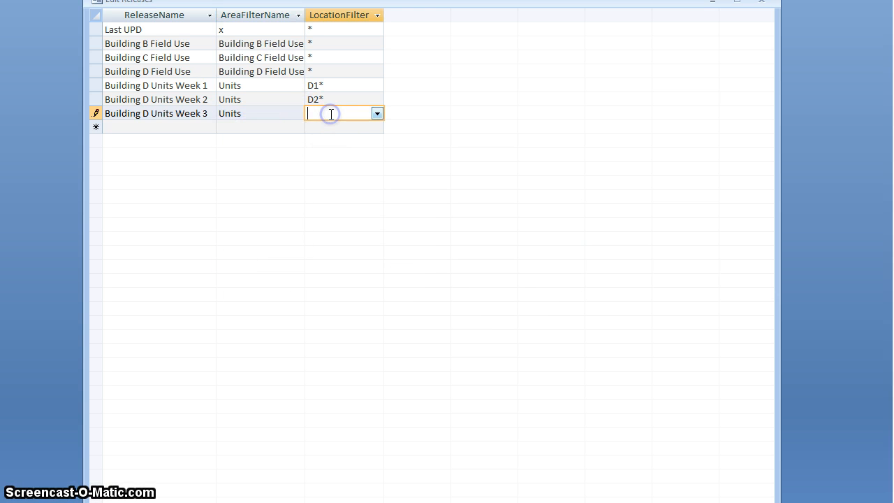
type("D3*")
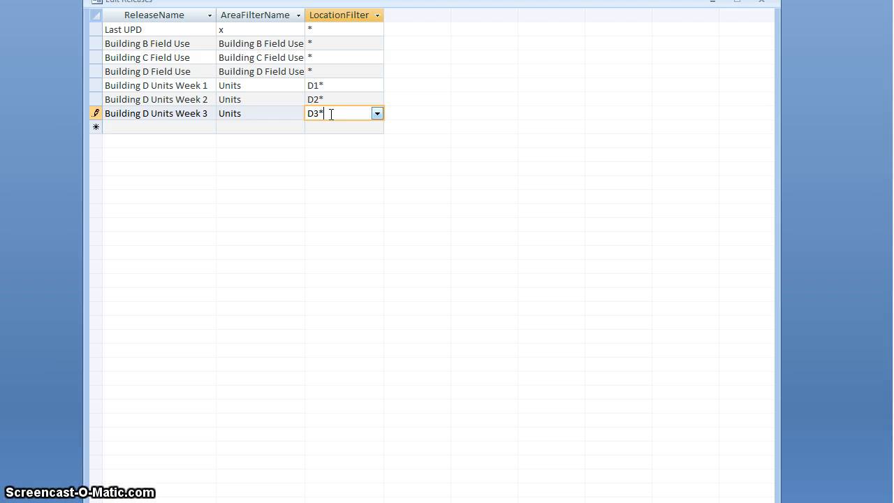
Step: Add a new release record named "Building D Units Week 4" to the release list
left_click(176, 128)
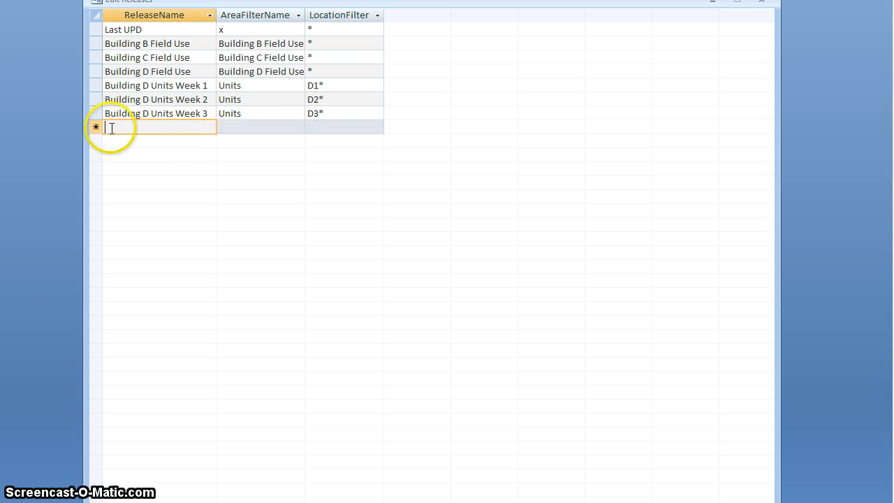
type("Bui")
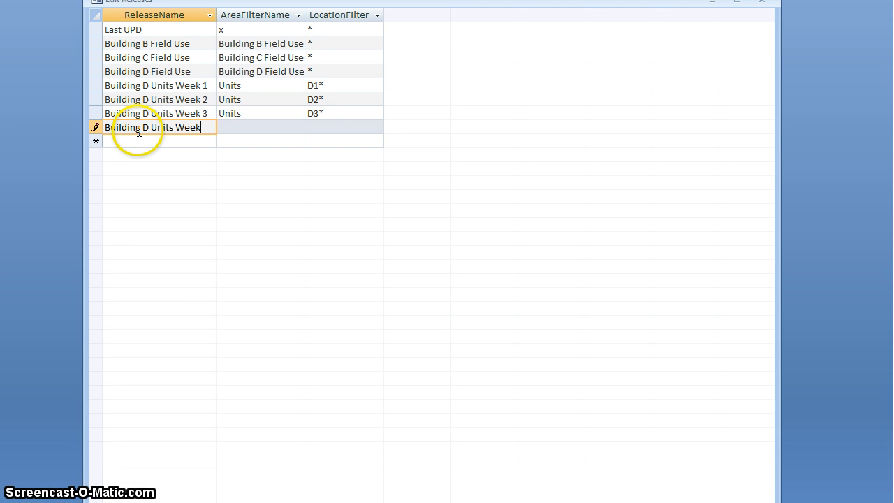
type("lding D Units Week 4")
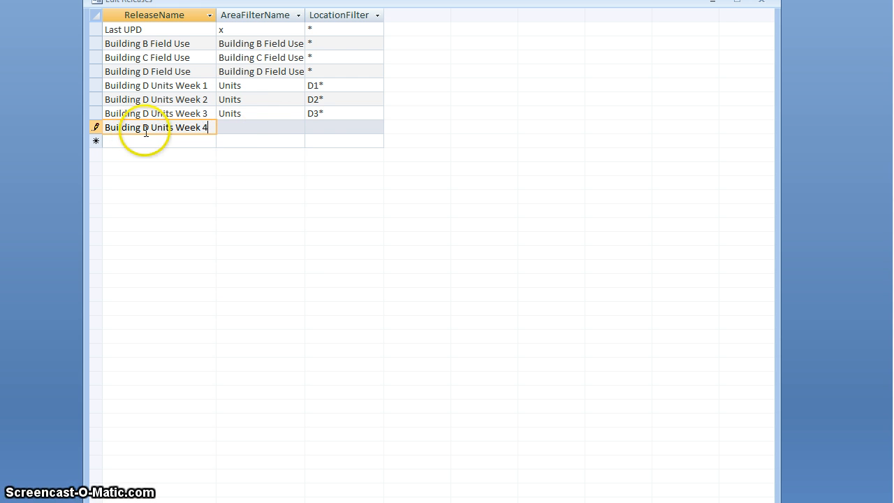
Step: Assign the Units area and the location filter D4* to the Building D Units Week 4 release
left_click(298, 127)
left_click(261, 273)
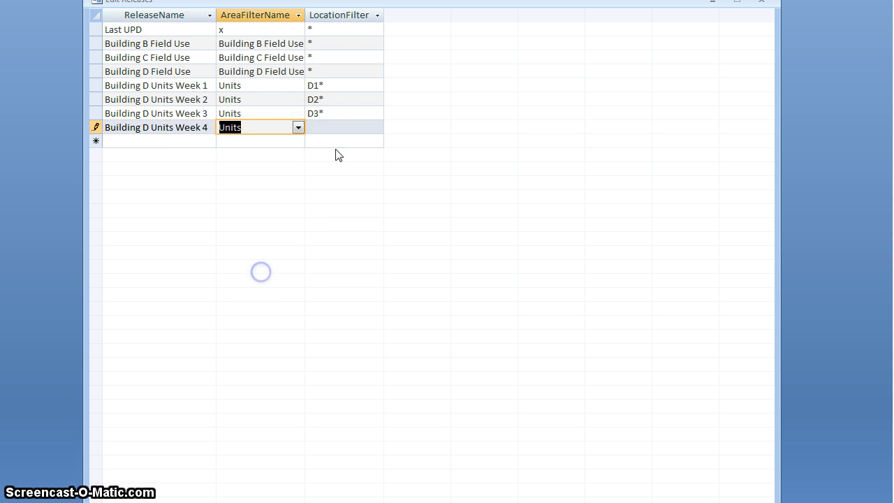
left_click(368, 126)
type("D4")
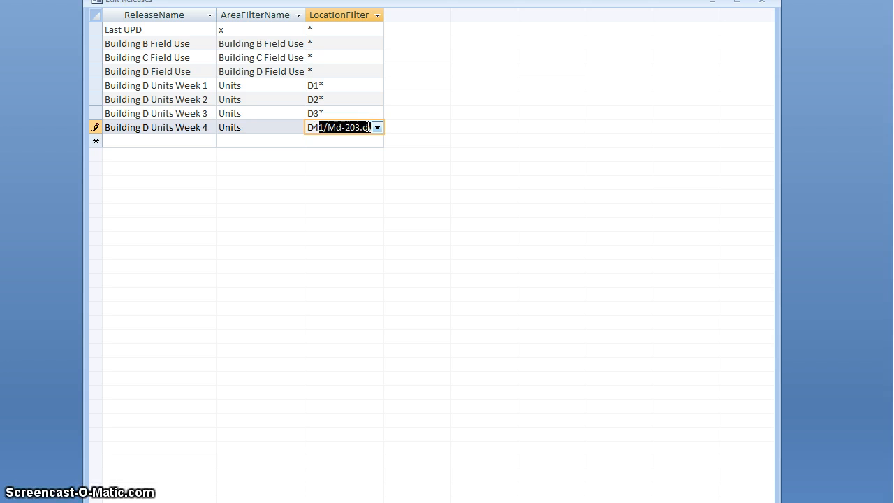
type("*")
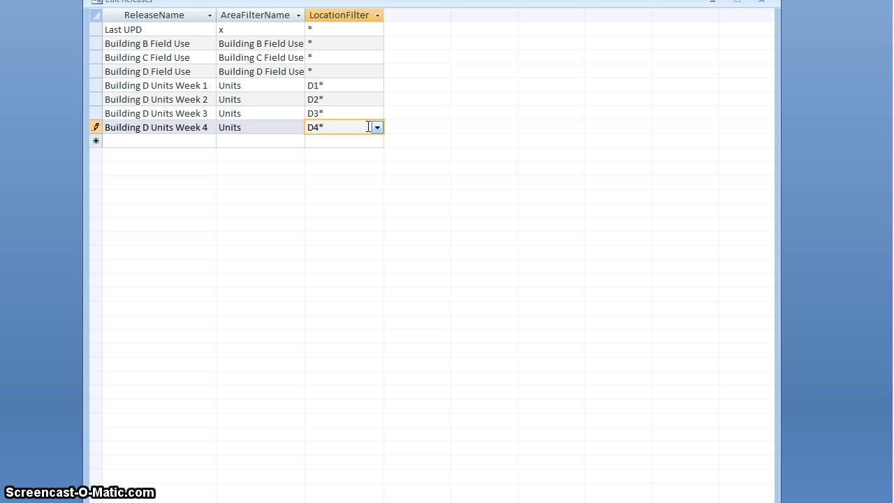
left_click(192, 116)
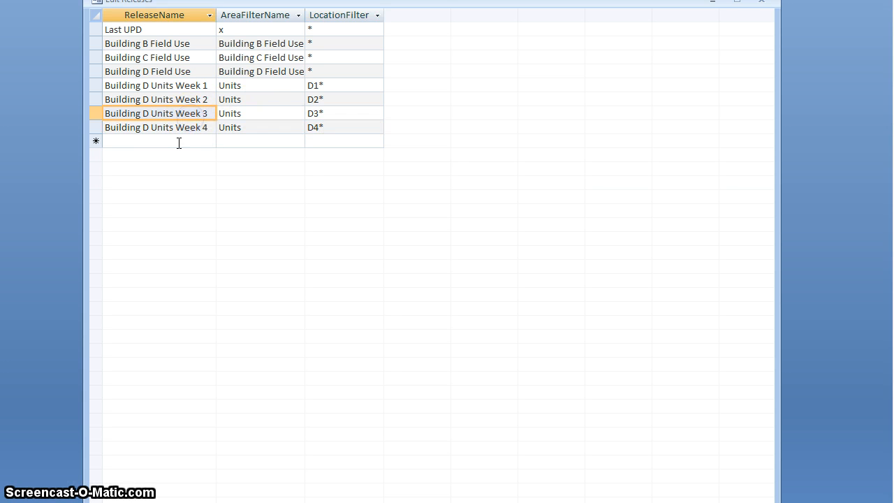
Step: Add another release record named "Building D Units Week 1 Day 1"
left_click(179, 142)
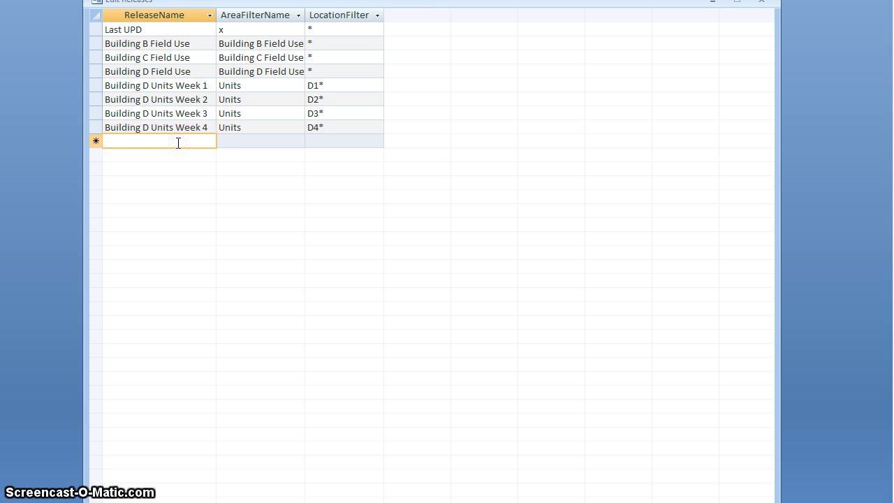
type("B")
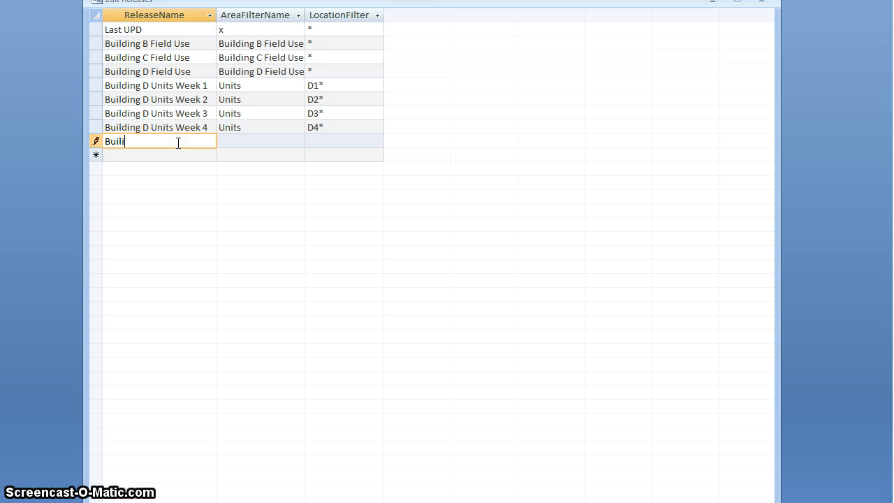
type("uilding")
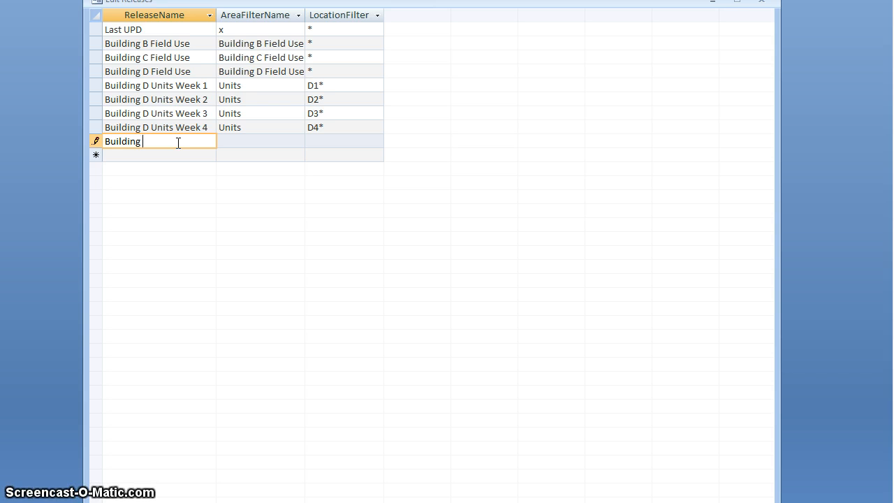
type(" D")
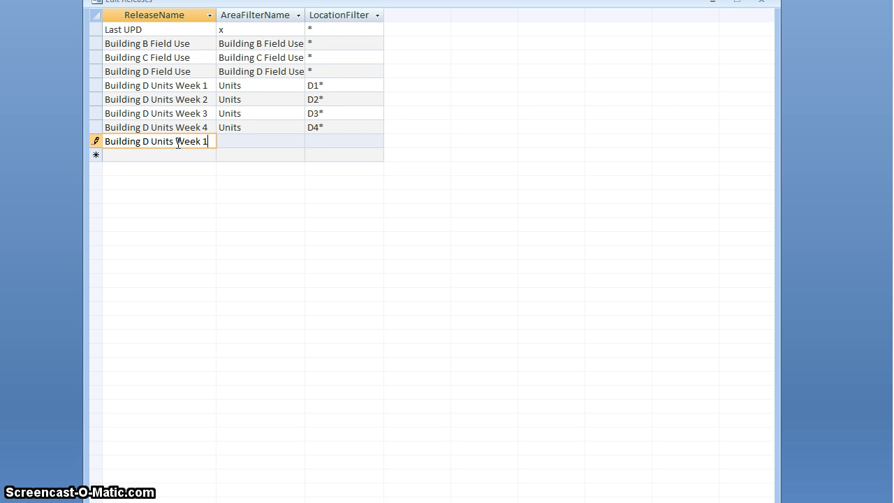
type(" Units Week 1 Day")
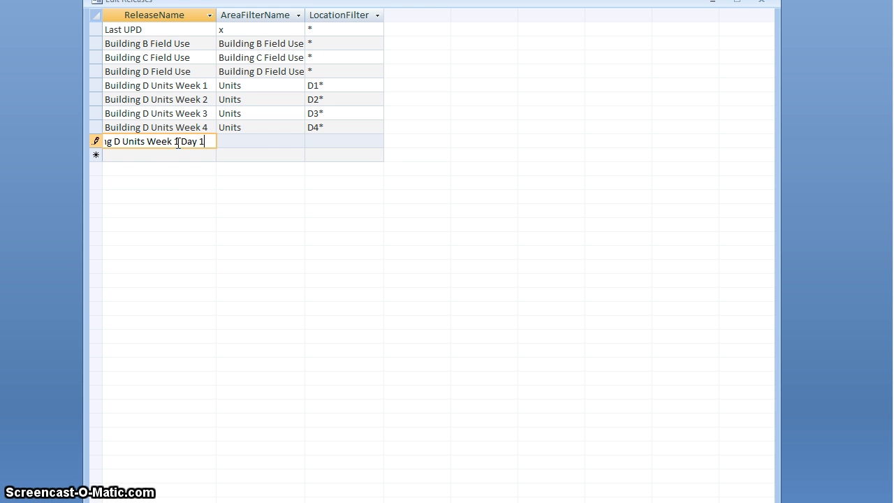
type(" 1")
Step: Assign the Units area and the location filter D11* to the Week 1 Day 1 release, and close the release list
left_click(261, 141)
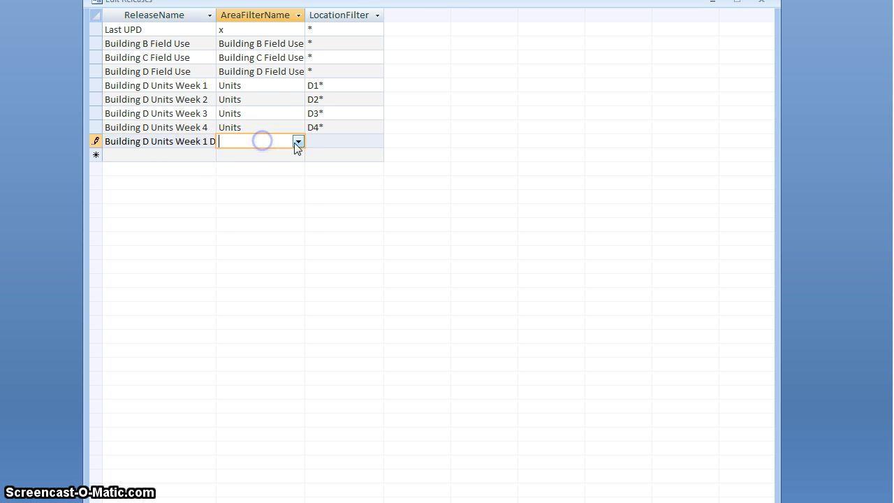
left_click(297, 142)
left_click(259, 286)
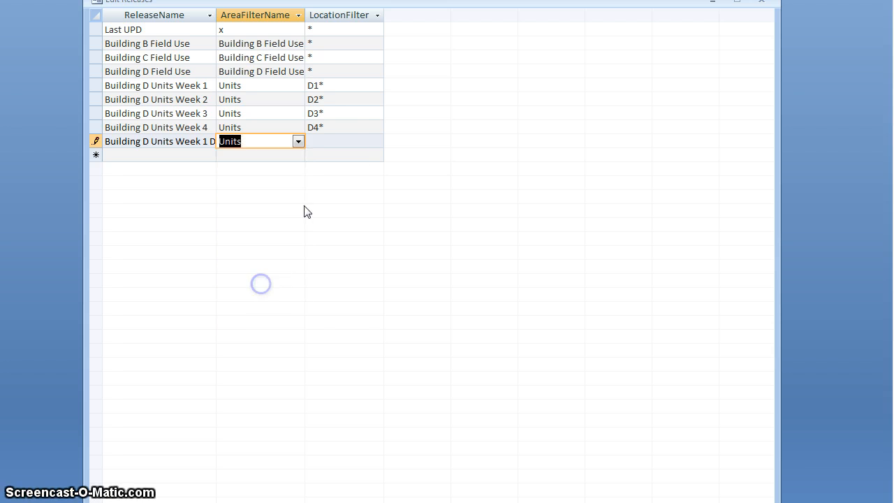
left_click(348, 139)
type("D11*")
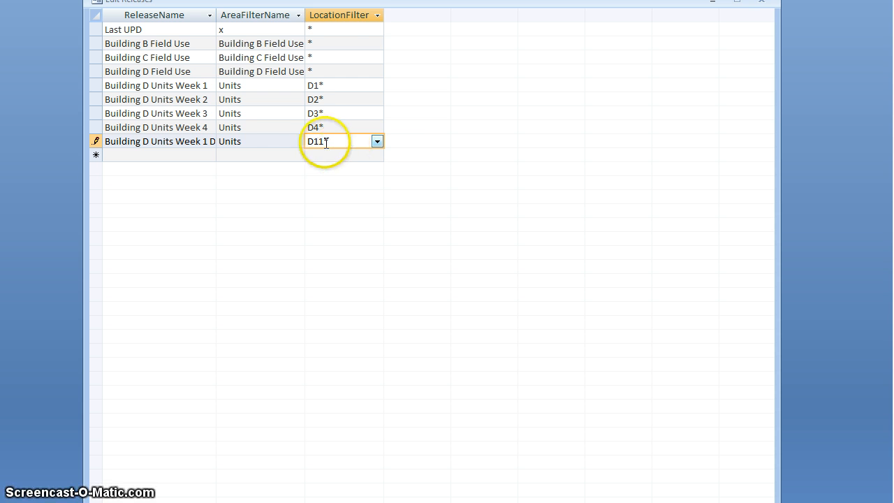
left_click(275, 140)
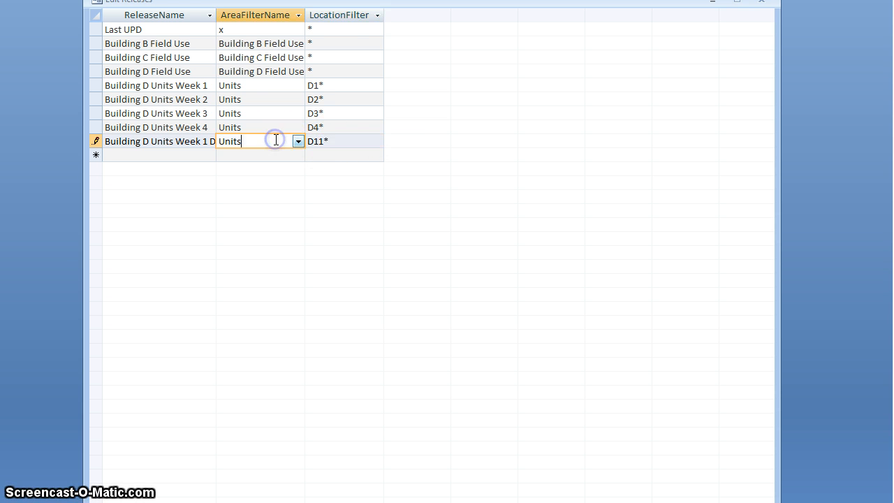
left_click(764, 4)
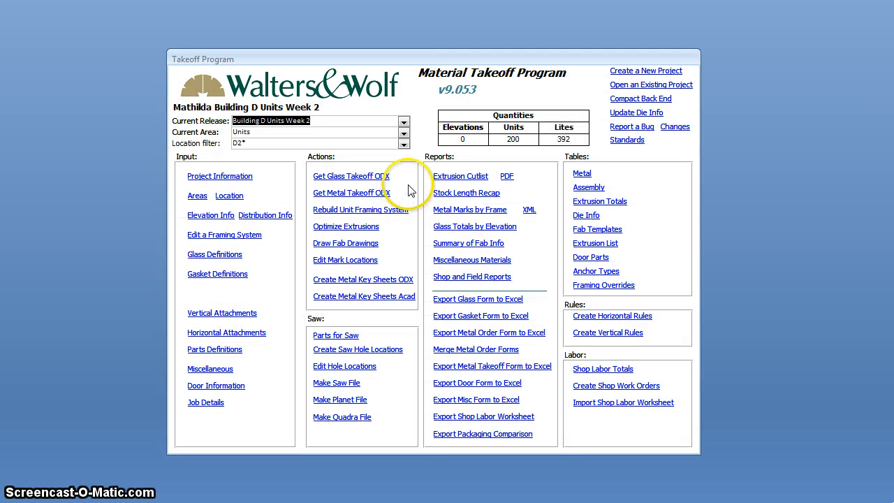
Step: Choose Building D Units Week 2 as the current release, start exporting its glass form to Excel, and highlight the project and release text in the proposed file name
left_click(403, 121)
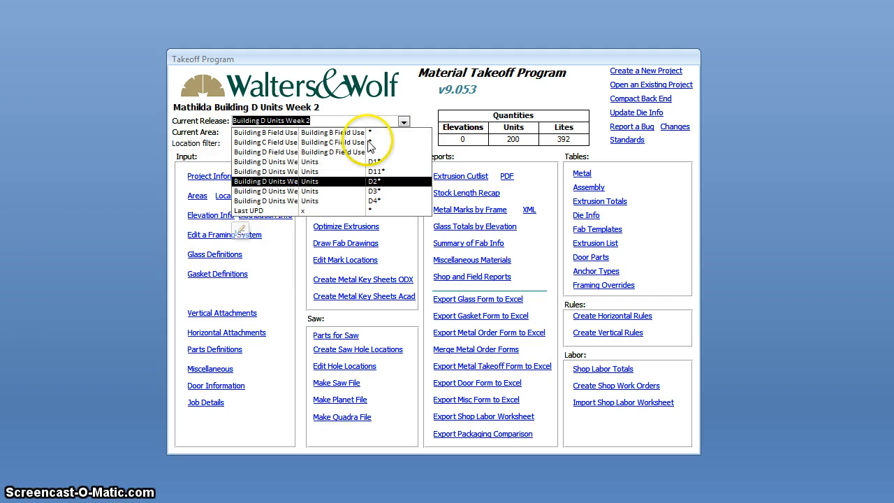
left_click(279, 181)
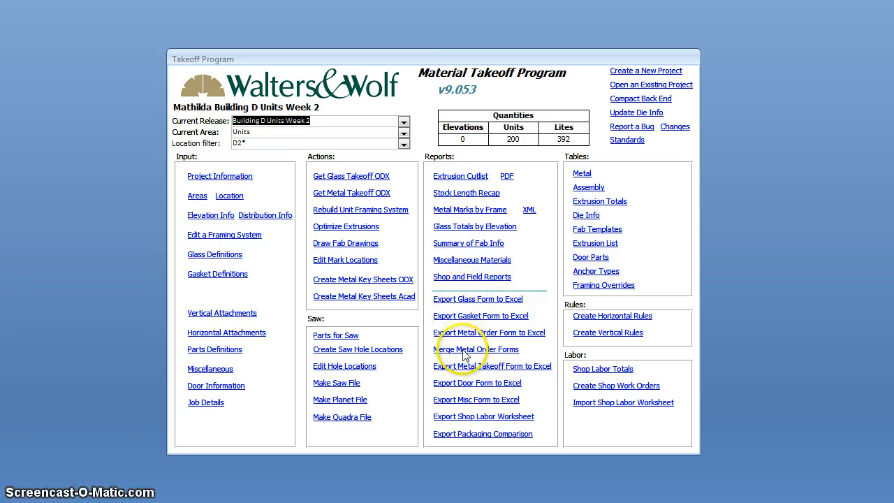
left_click(477, 298)
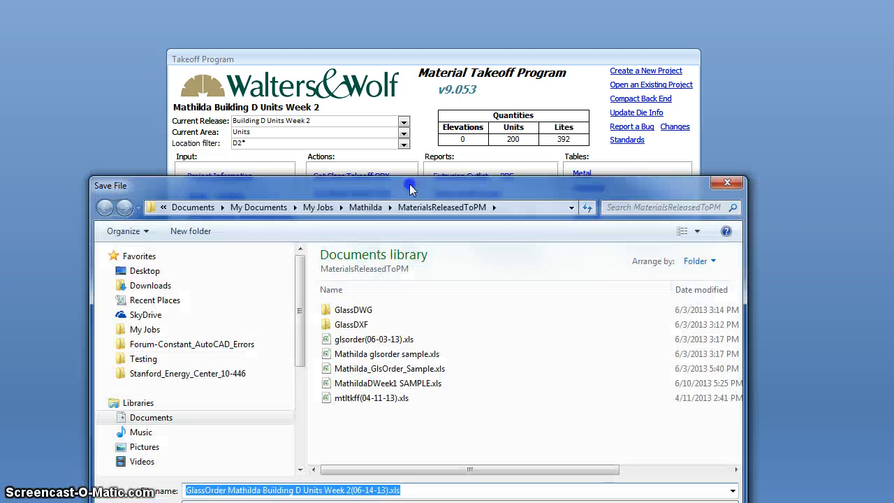
left_click_drag(411, 189, 431, 55)
left_click(248, 357)
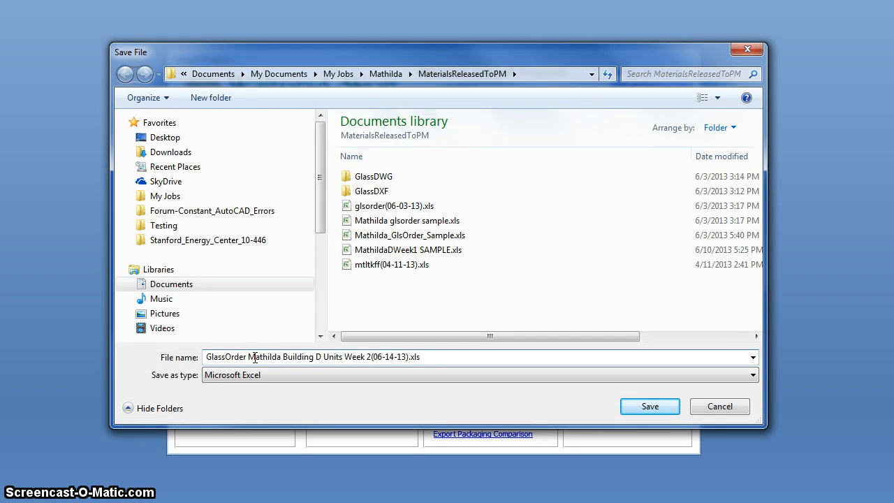
left_click_drag(347, 357, 357, 358)
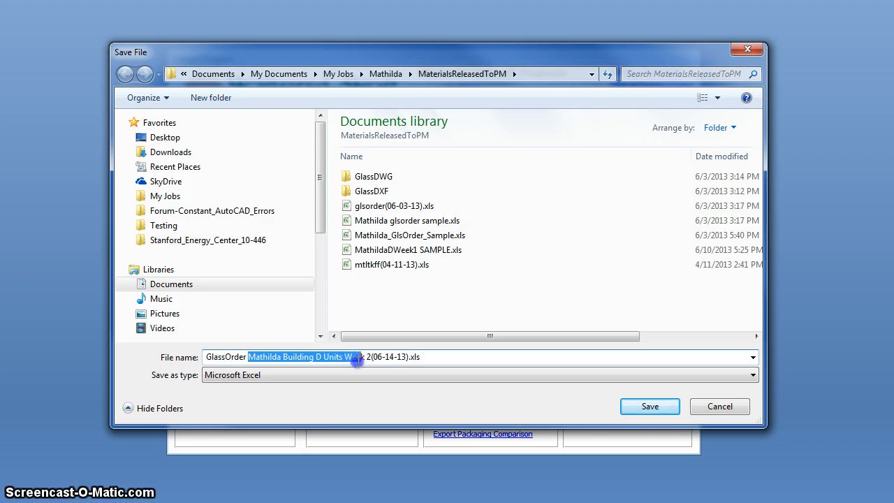